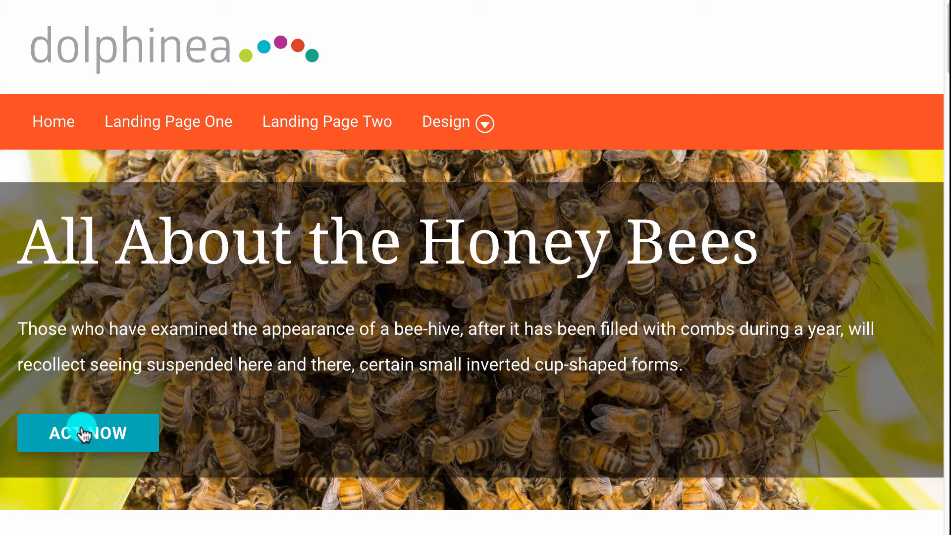
scroll(478, 376, down, 5)
scroll(478, 376, down, 7)
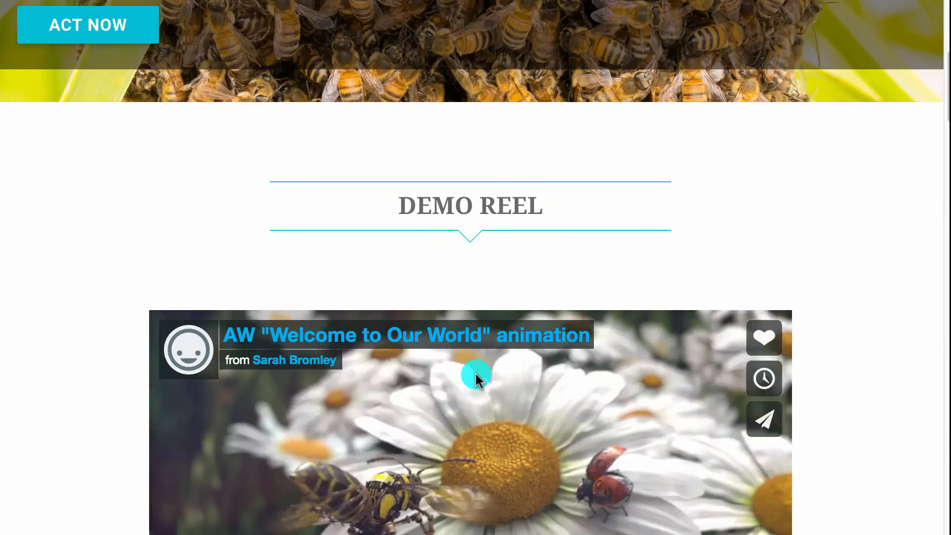
scroll(475, 377, down, 9)
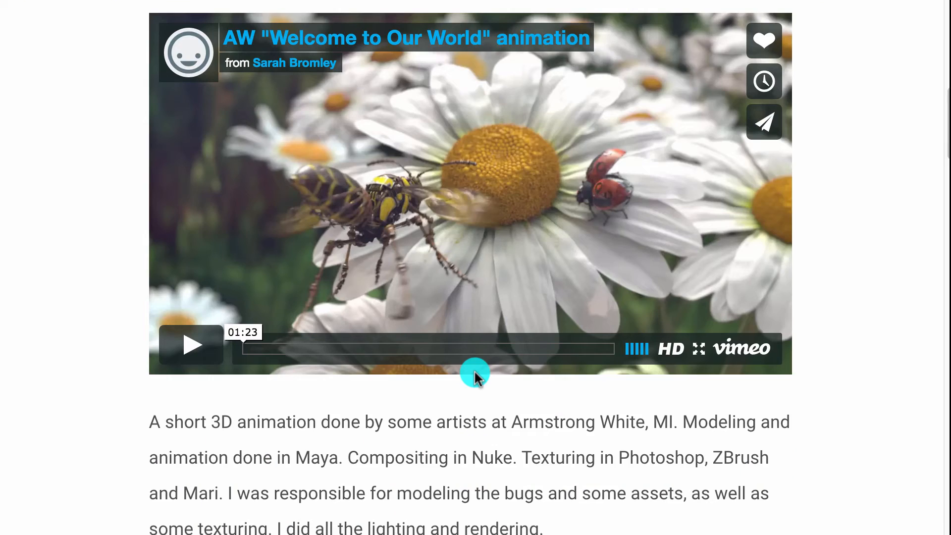
scroll(474, 376, down, 2)
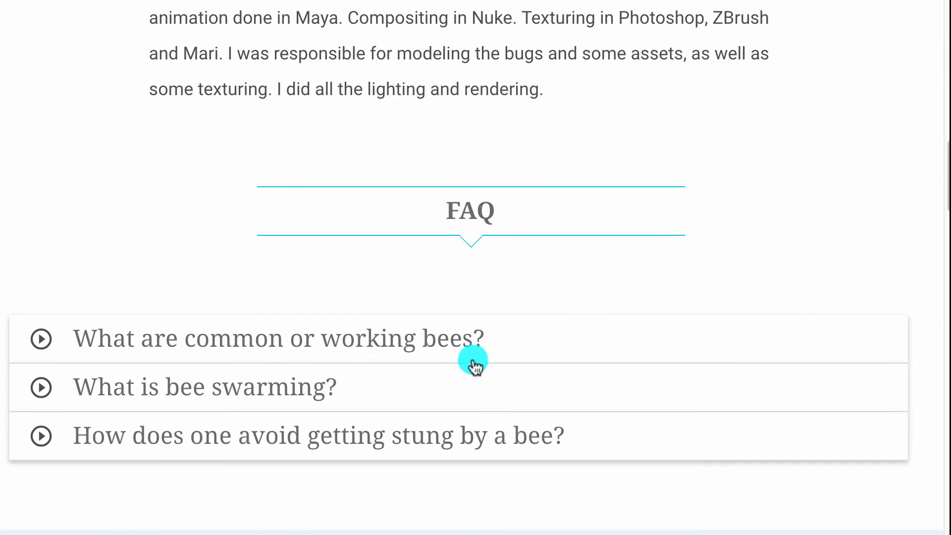
click(466, 339)
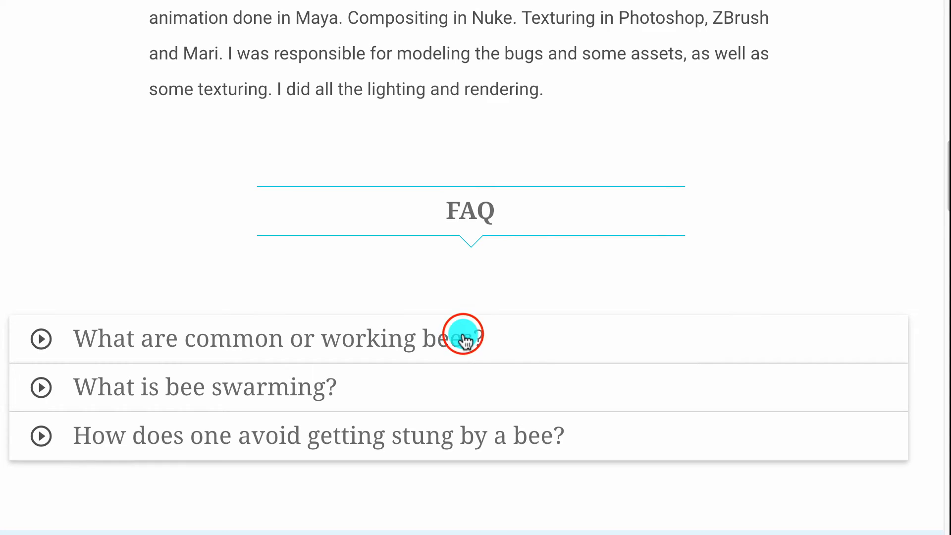
click(463, 340)
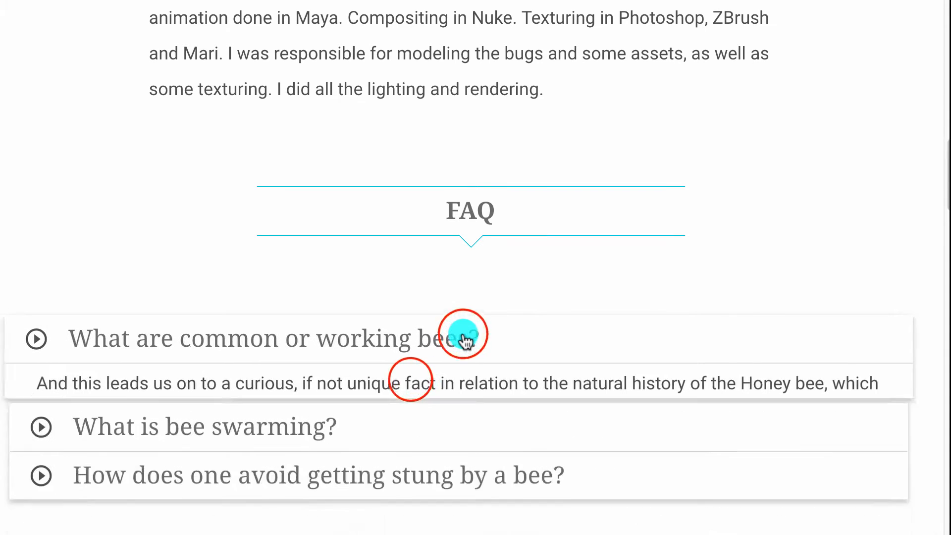
click(413, 379)
click(411, 382)
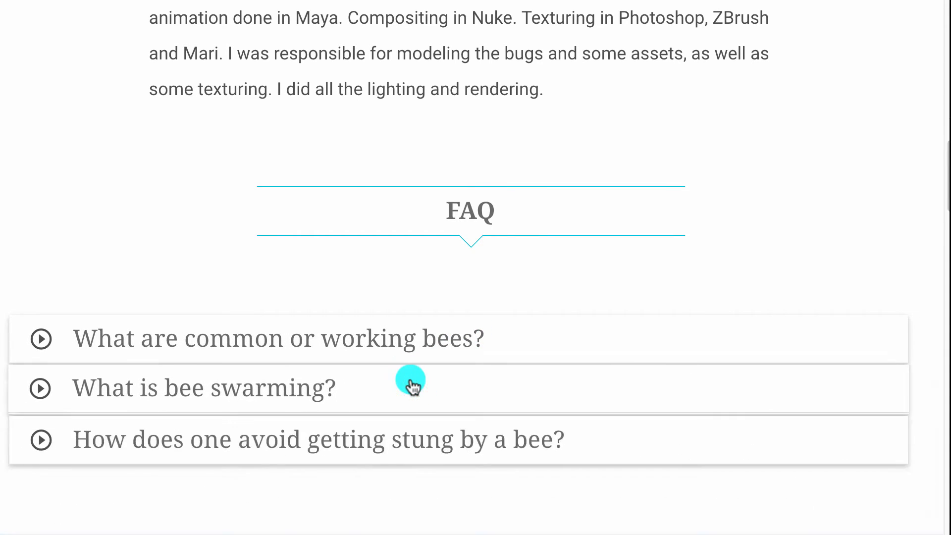
scroll(410, 382, down, 10)
scroll(414, 341, up, 1)
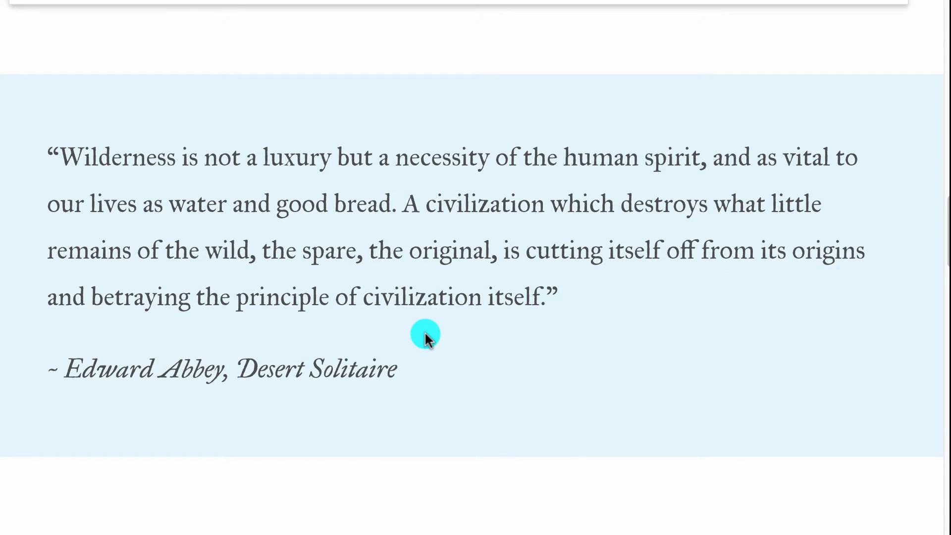
scroll(425, 334, down, 10)
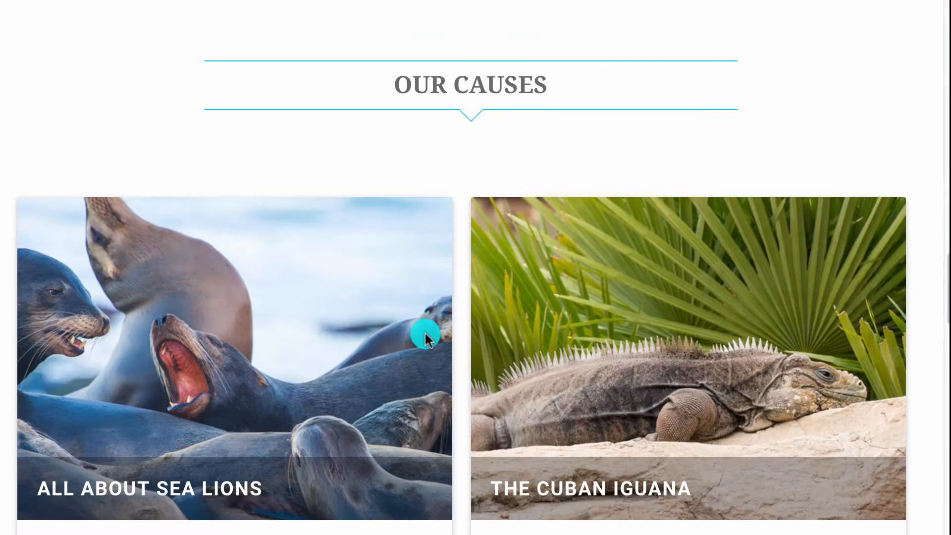
scroll(389, 353, down, 3)
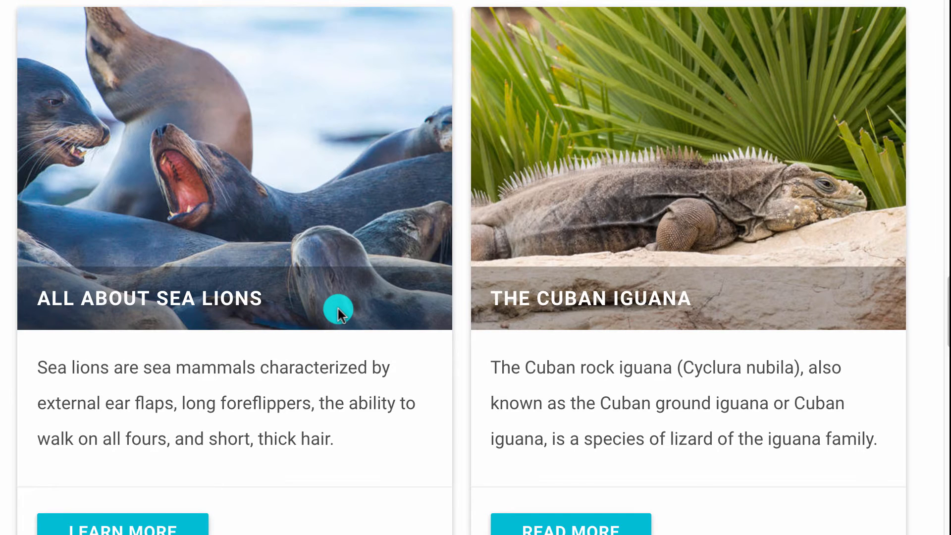
scroll(339, 310, down, 16)
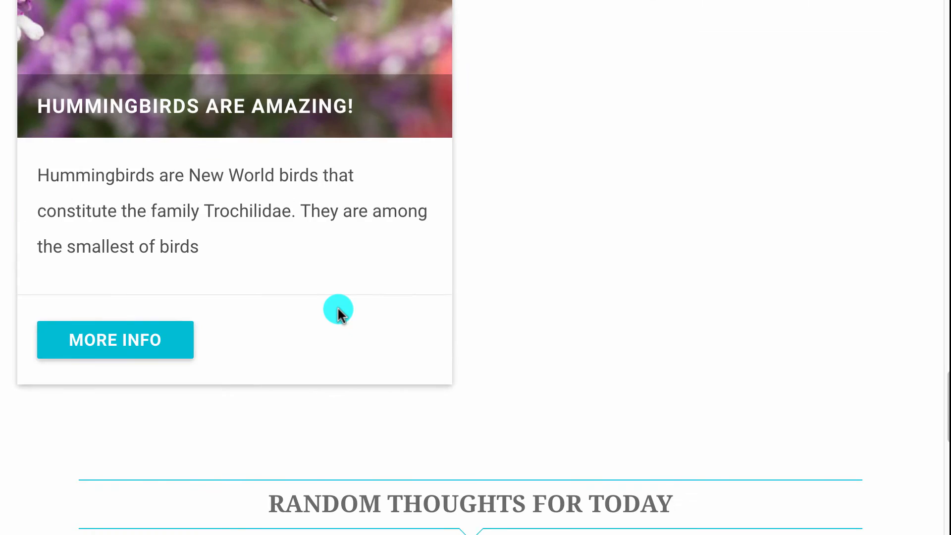
scroll(338, 309, down, 10)
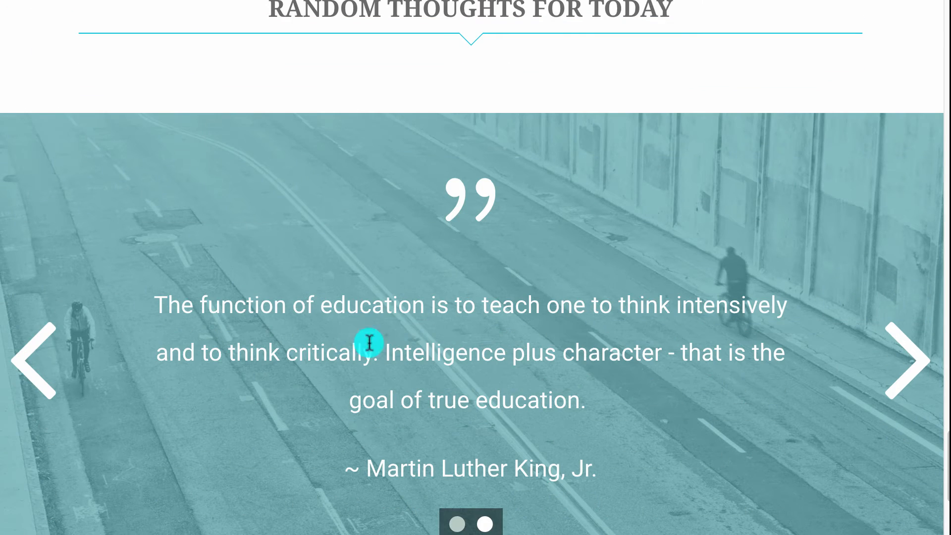
click(908, 360)
click(911, 357)
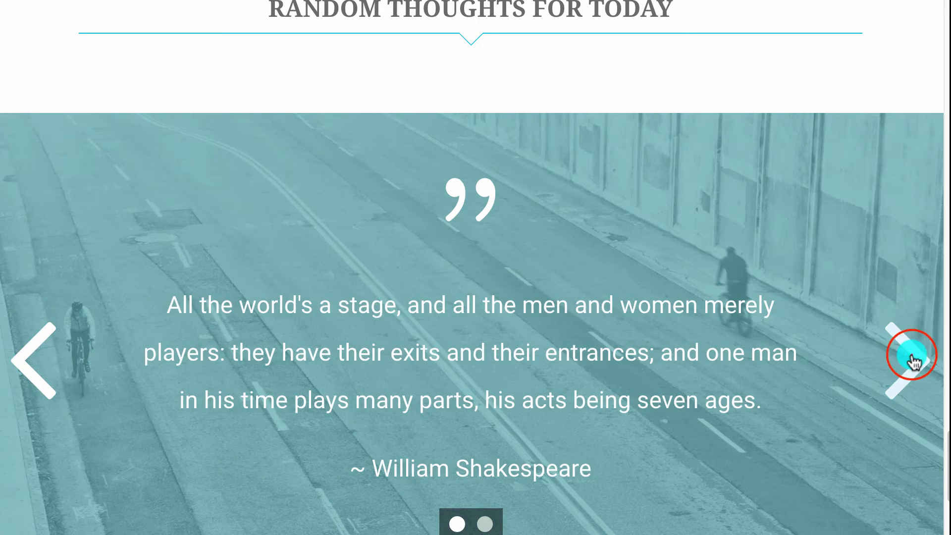
click(909, 355)
scroll(704, 354, down, 10)
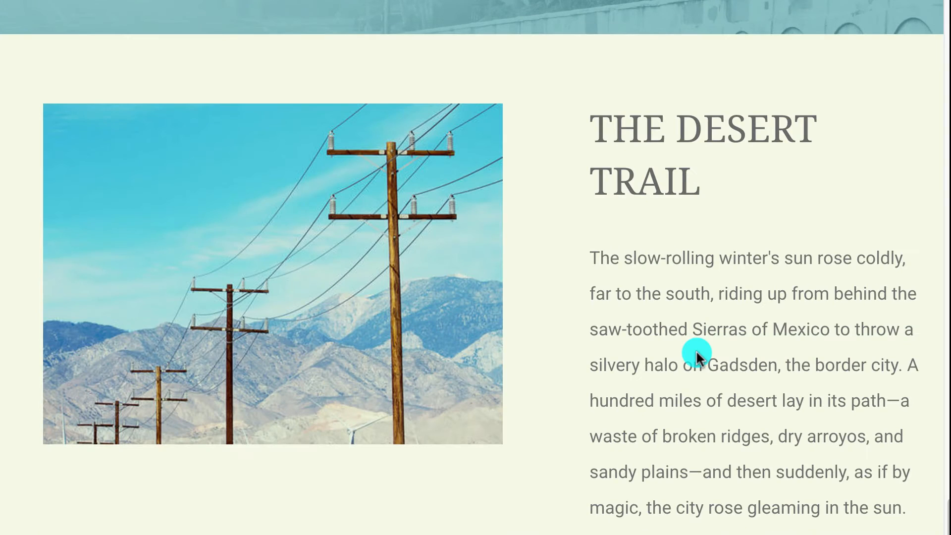
scroll(263, 304, up, 1)
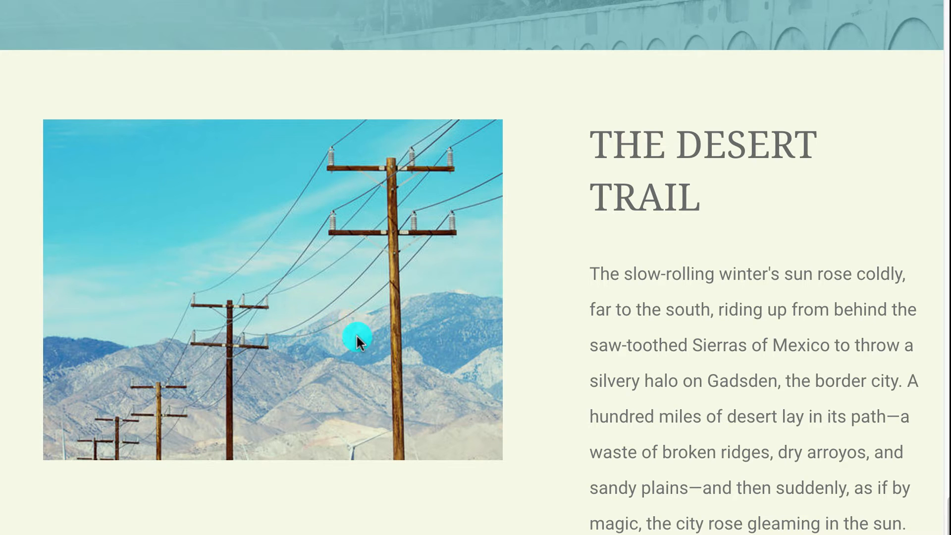
scroll(431, 366, up, 20)
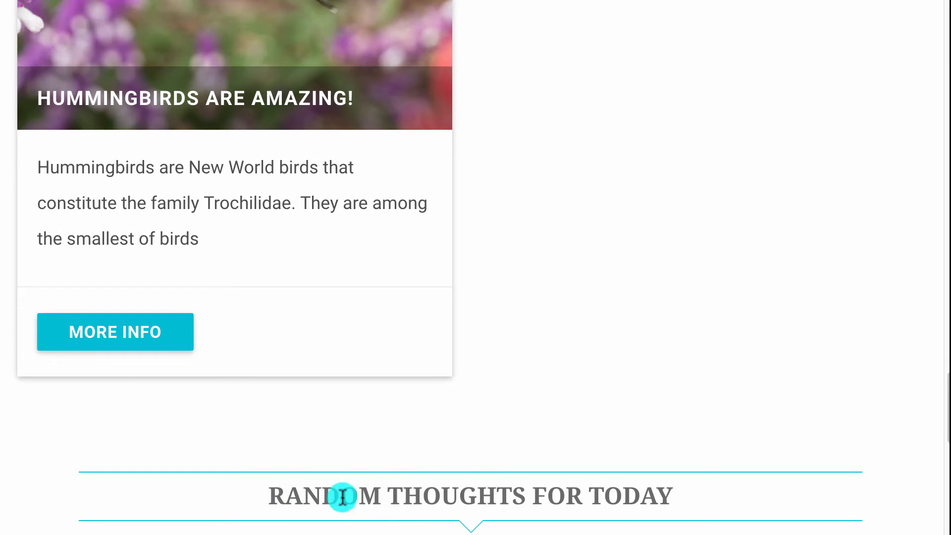
scroll(439, 488, up, 1)
scroll(449, 471, up, 3)
scroll(453, 451, down, 5)
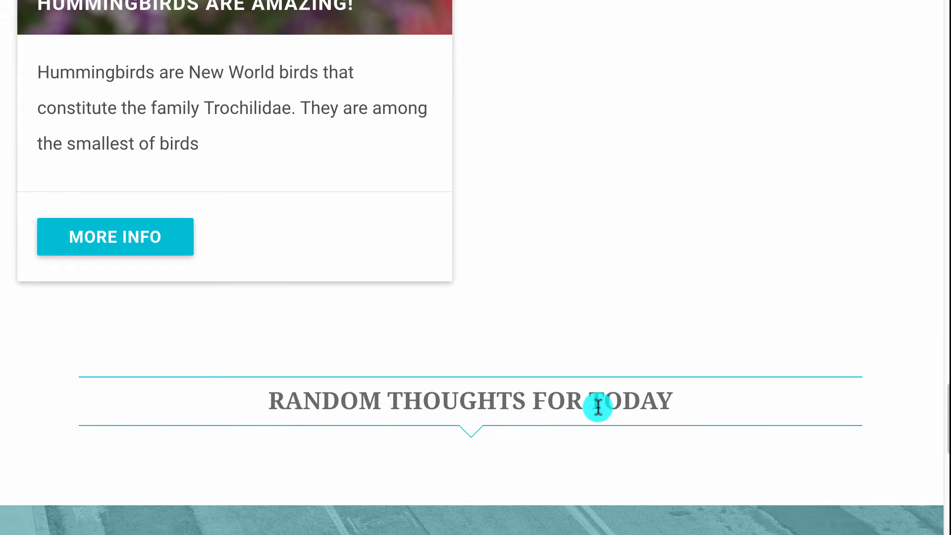
scroll(602, 404, up, 8)
scroll(602, 402, up, 20)
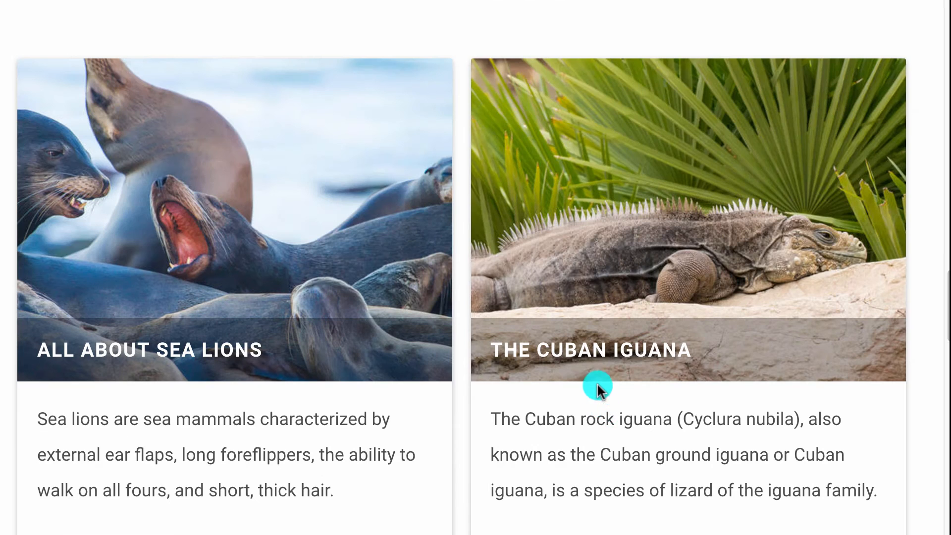
scroll(576, 353, up, 3)
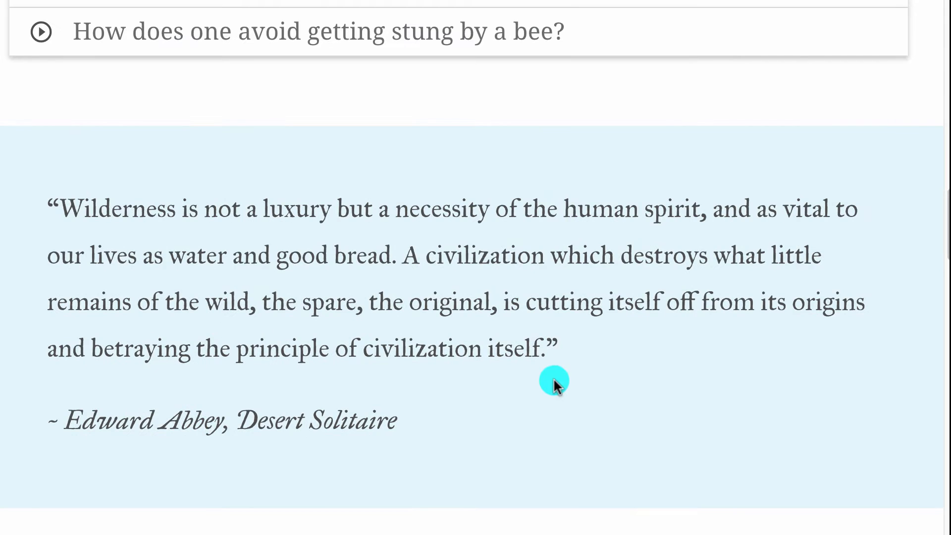
scroll(520, 417, up, 12)
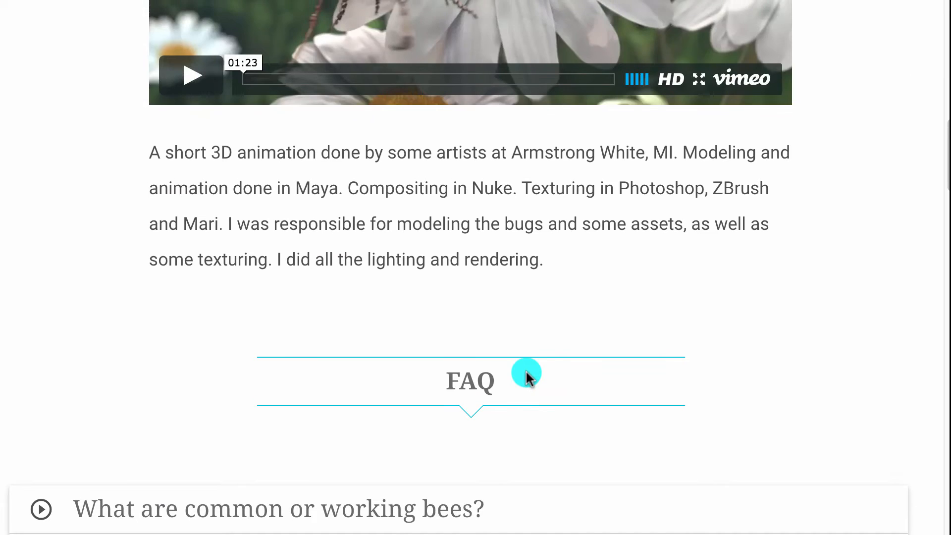
scroll(518, 387, up, 4)
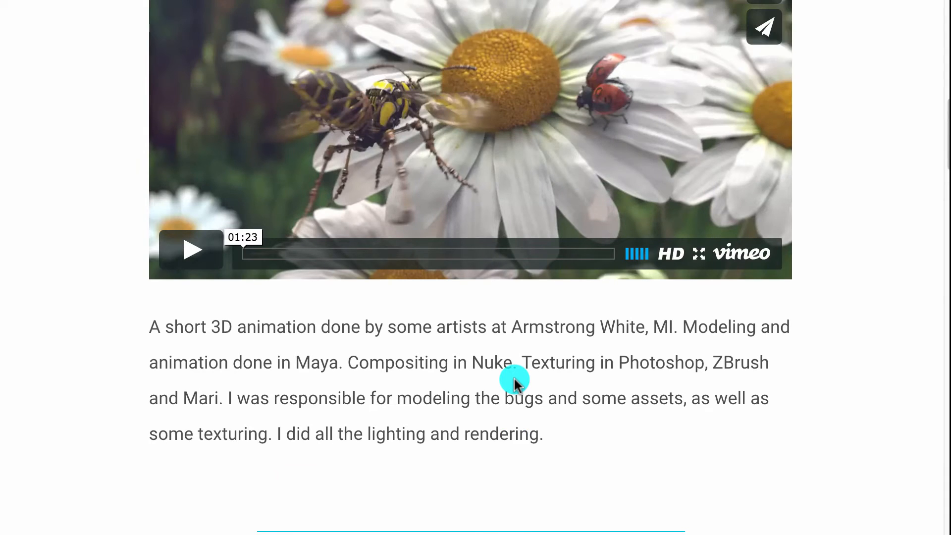
scroll(514, 376, up, 12)
scroll(518, 369, up, 3)
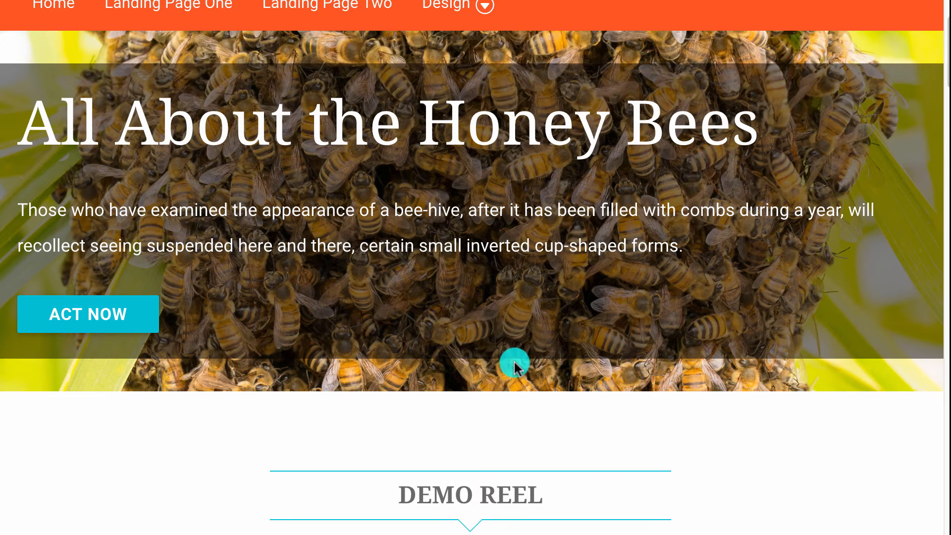
scroll(515, 367, up, 3)
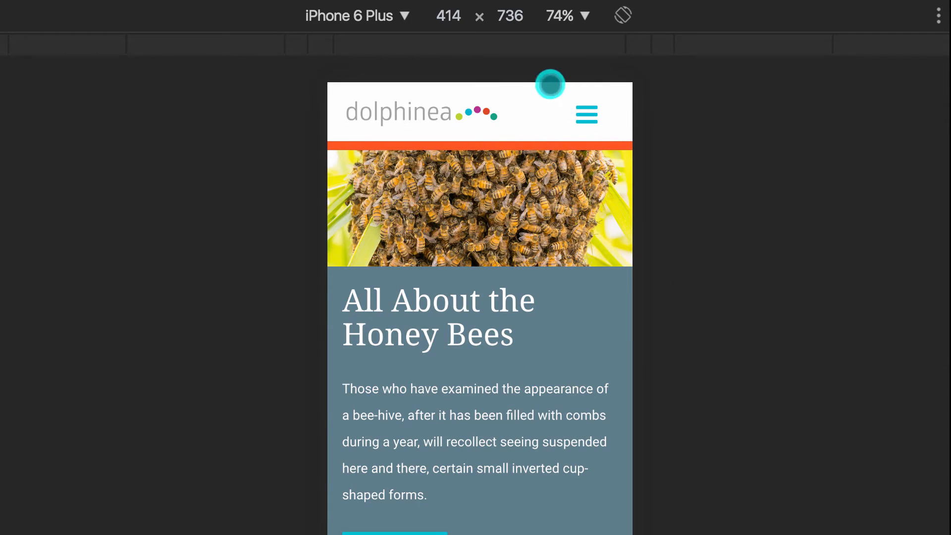
click(557, 15)
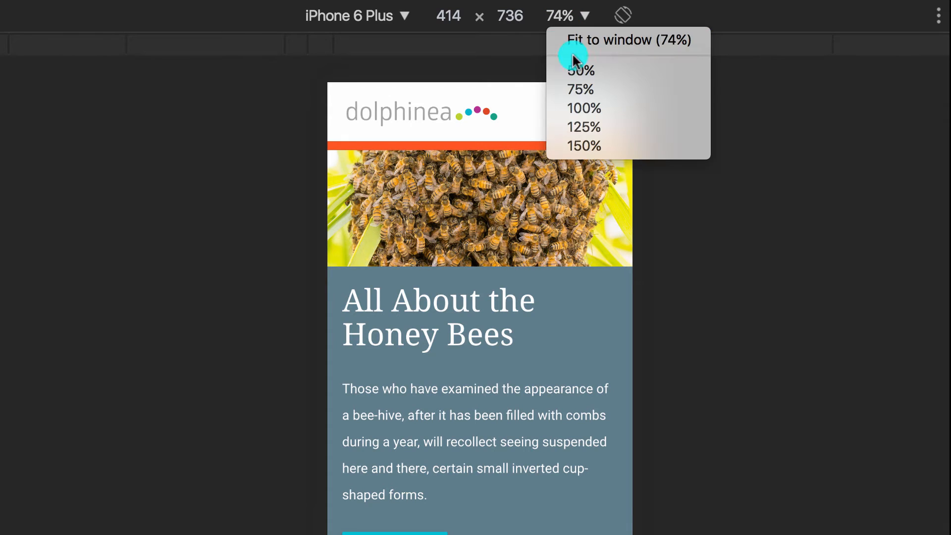
click(582, 110)
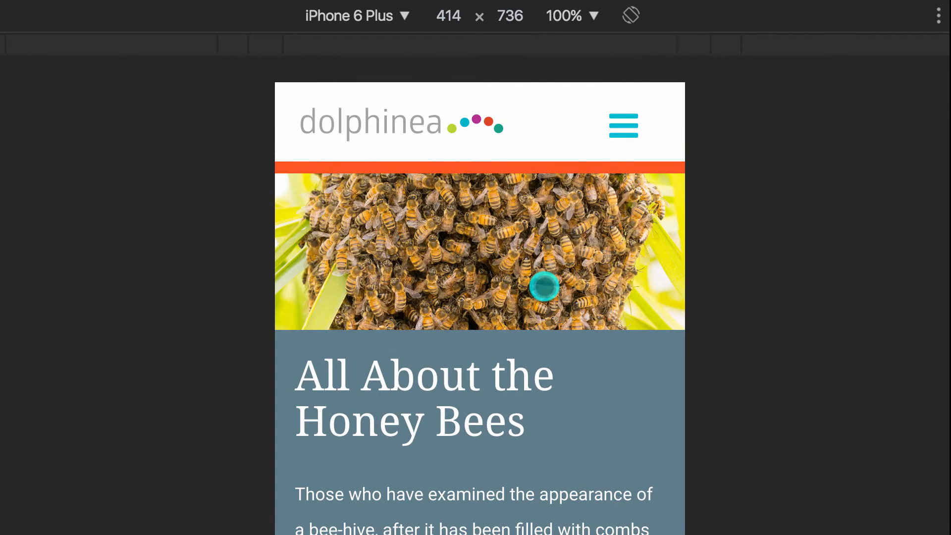
scroll(545, 283, down, 3)
scroll(544, 286, down, 15)
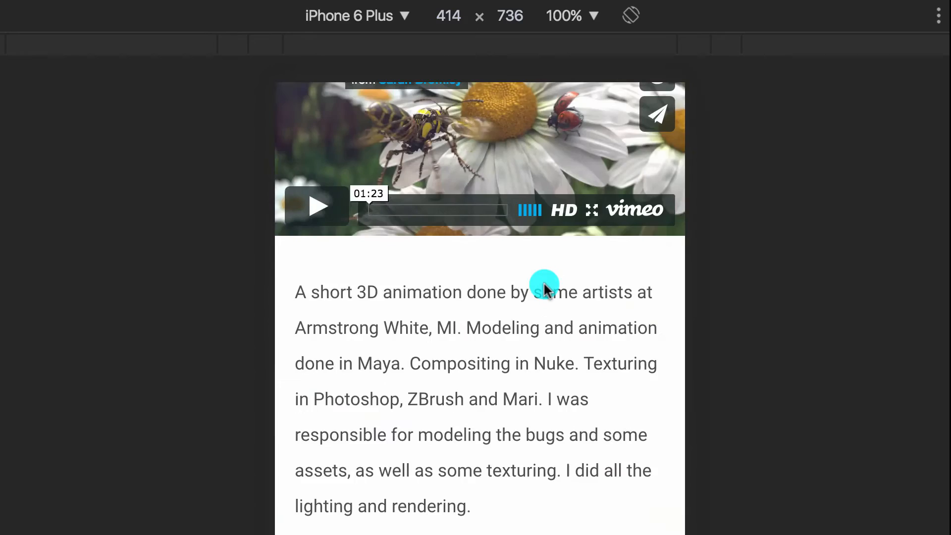
scroll(543, 281, down, 20)
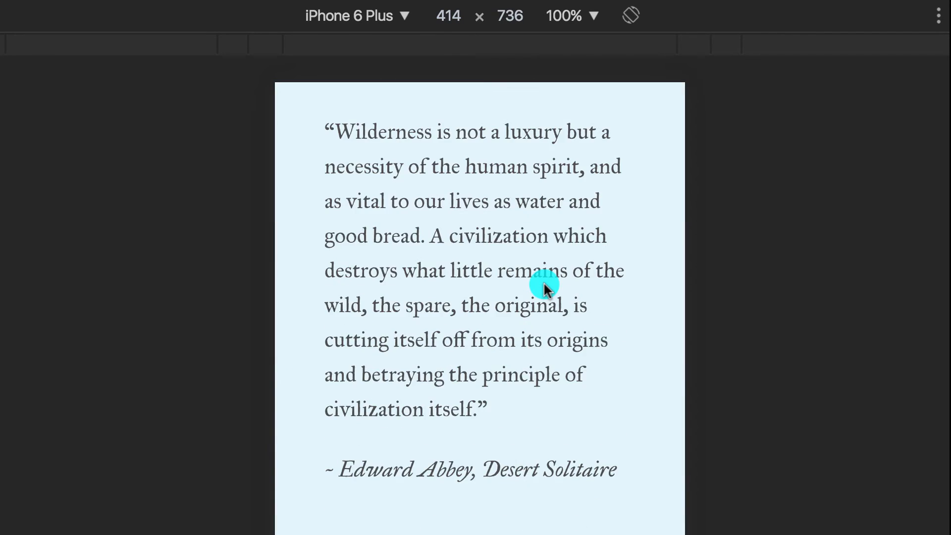
scroll(544, 285, down, 20)
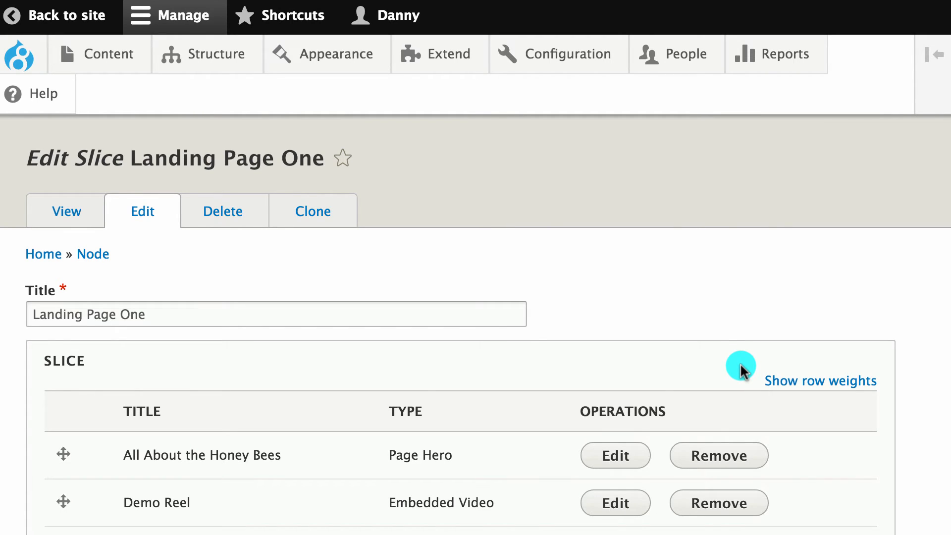
Scroll through Landing Page One's ten slices to The Desert Trail Text Area + Image slice.
scroll(741, 369, down, 5)
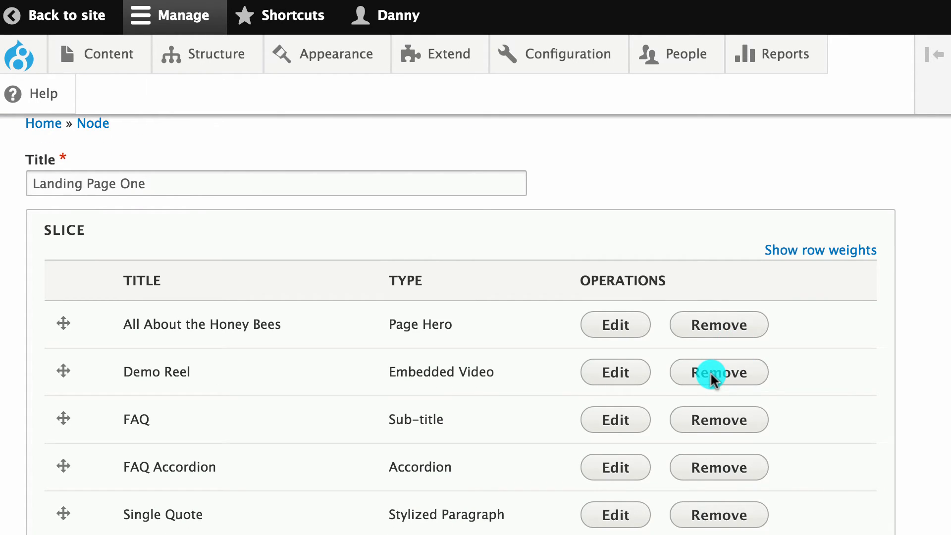
scroll(653, 389, down, 8)
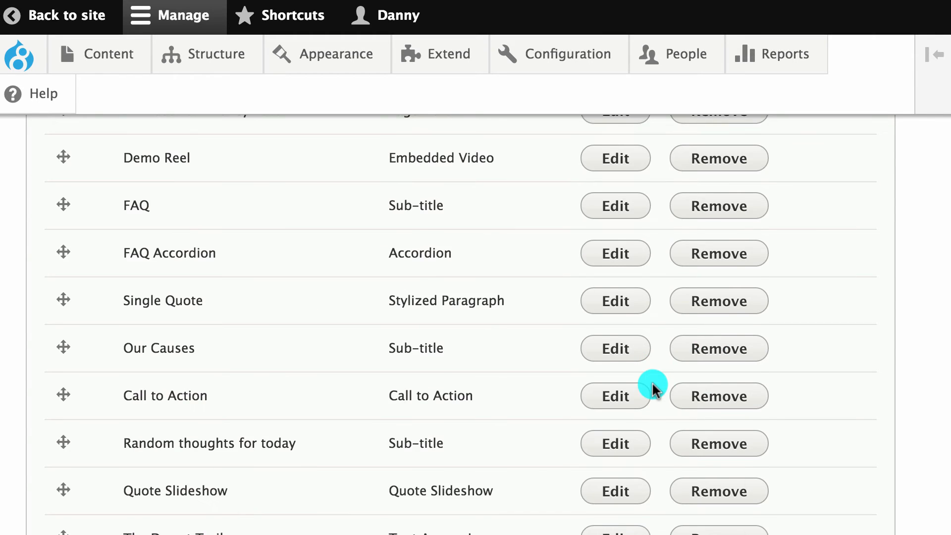
scroll(653, 389, down, 5)
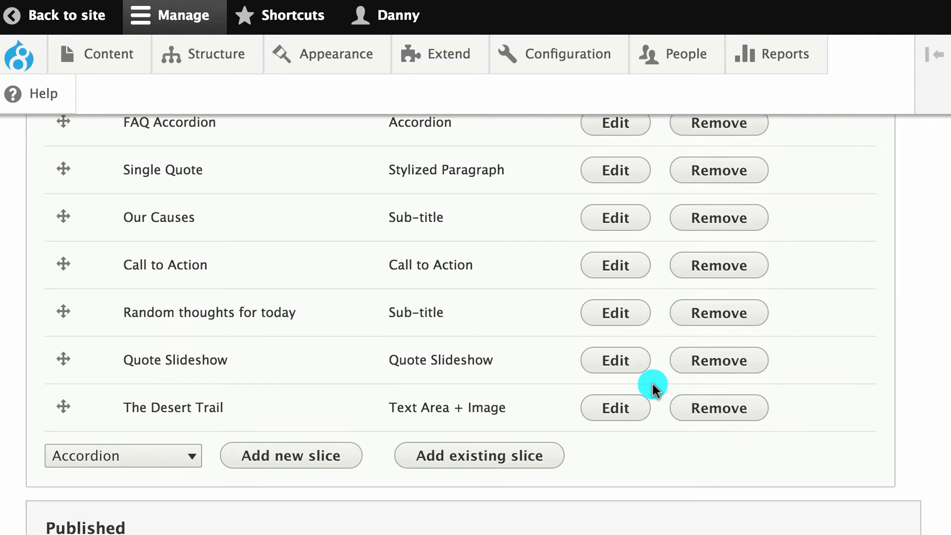
scroll(653, 389, down, 1)
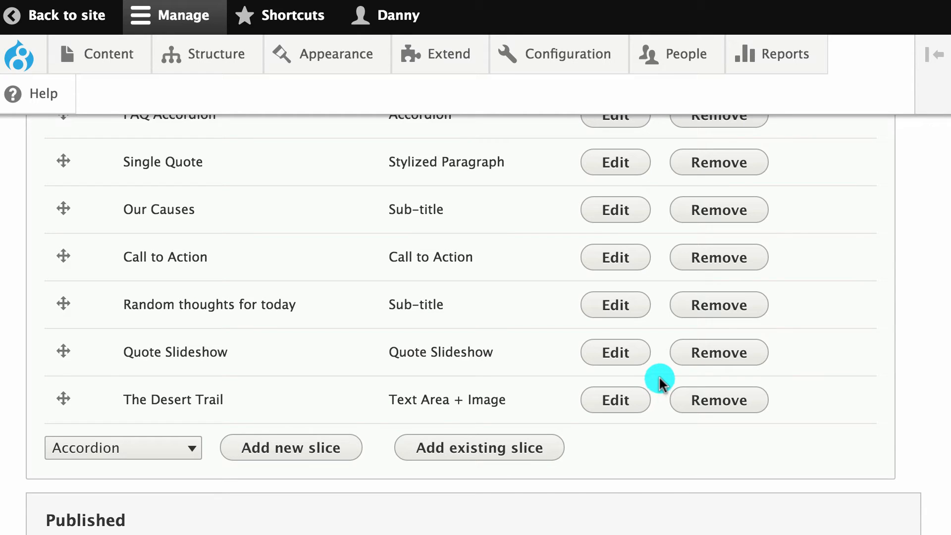
Drag Call to Action above Single Quote and Random thoughts for today up after FAQ.
drag(65, 356, 59, 259)
drag(58, 366, 57, 233)
drag(64, 418, 65, 191)
Check which slice types can be added to the landing page.
scroll(188, 366, down, 4)
scroll(188, 367, down, 1)
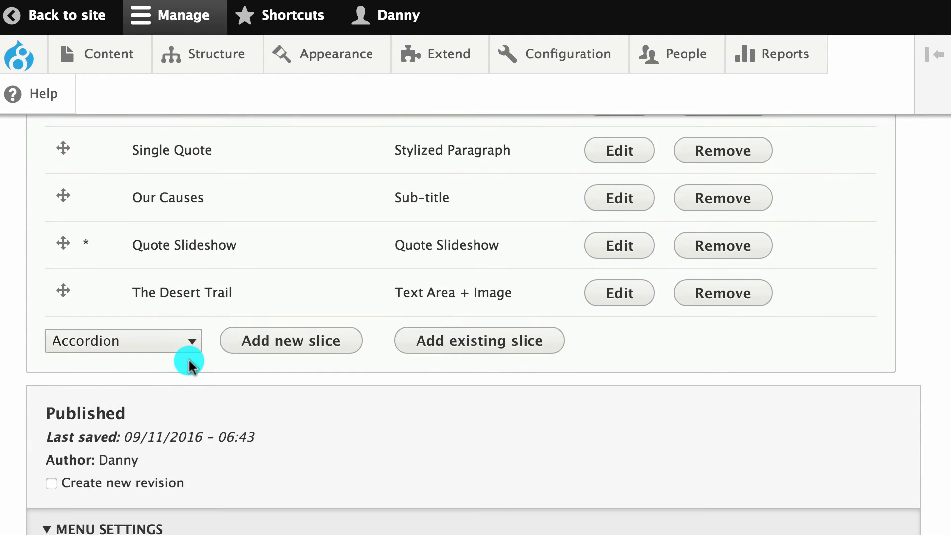
click(98, 341)
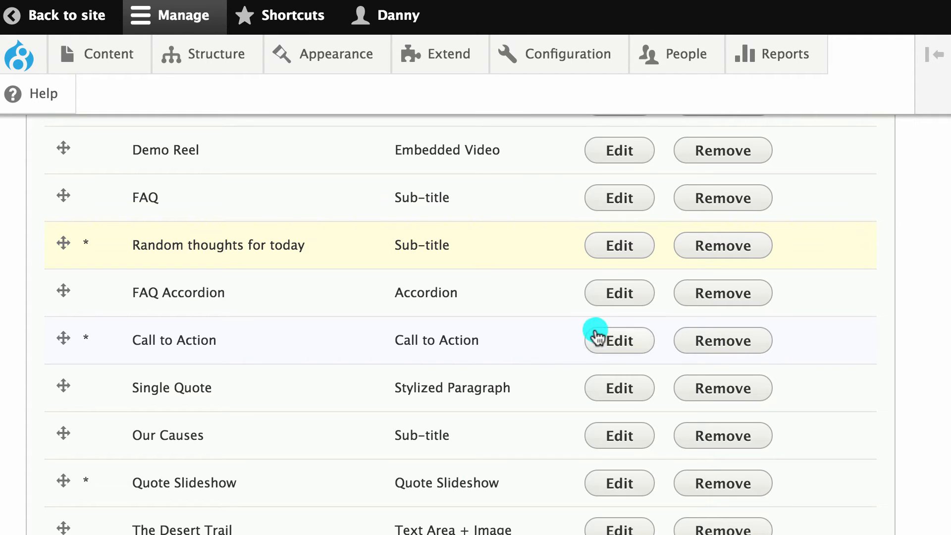
click(616, 295)
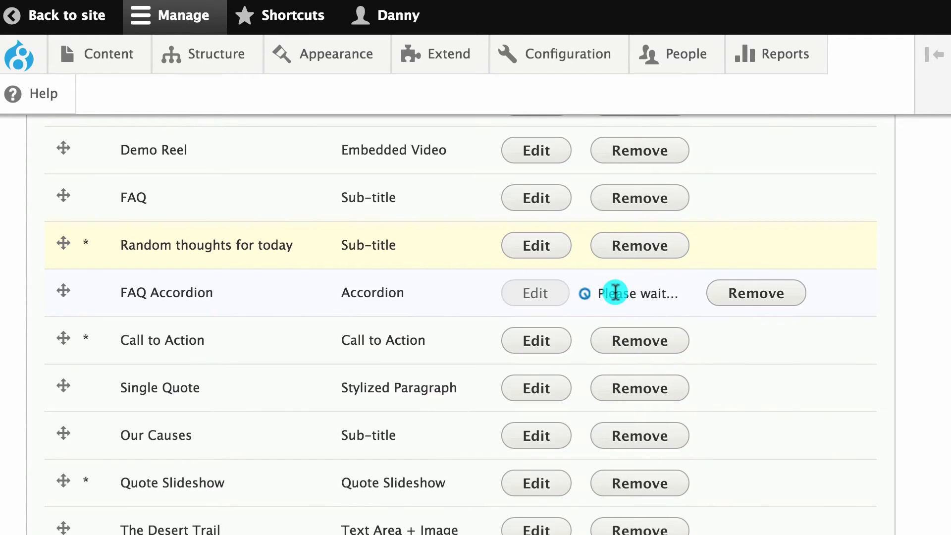
scroll(460, 425, down, 5)
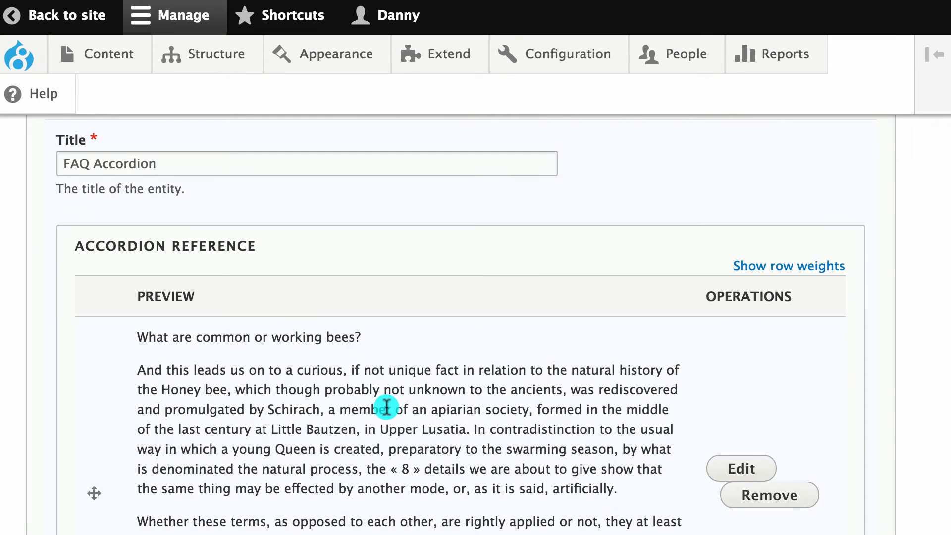
scroll(314, 403, up, 2)
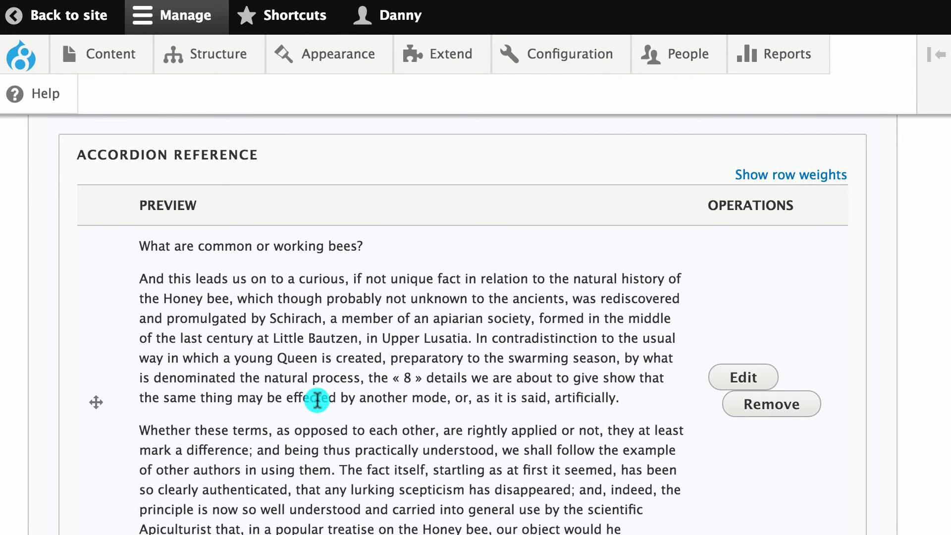
scroll(382, 378, down, 20)
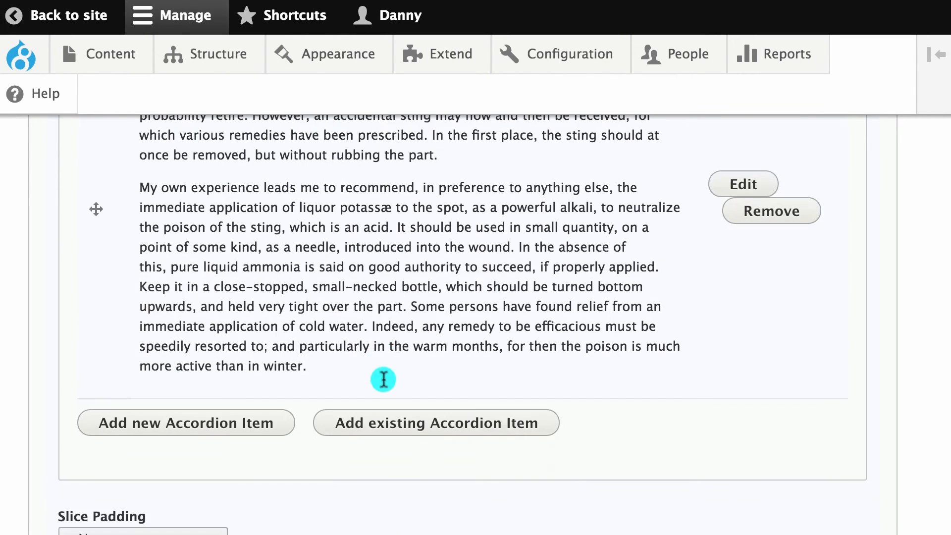
click(201, 423)
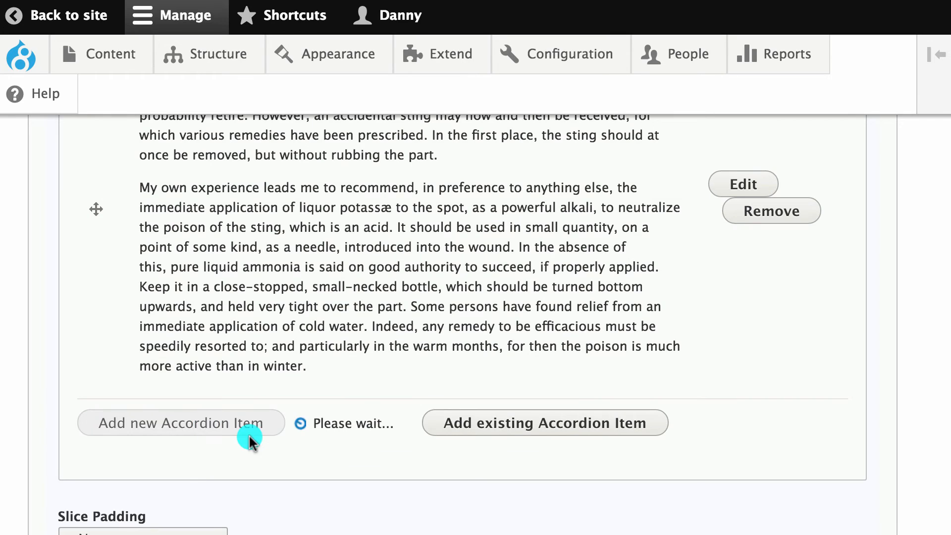
scroll(246, 418, down, 8)
scroll(246, 419, up, 8)
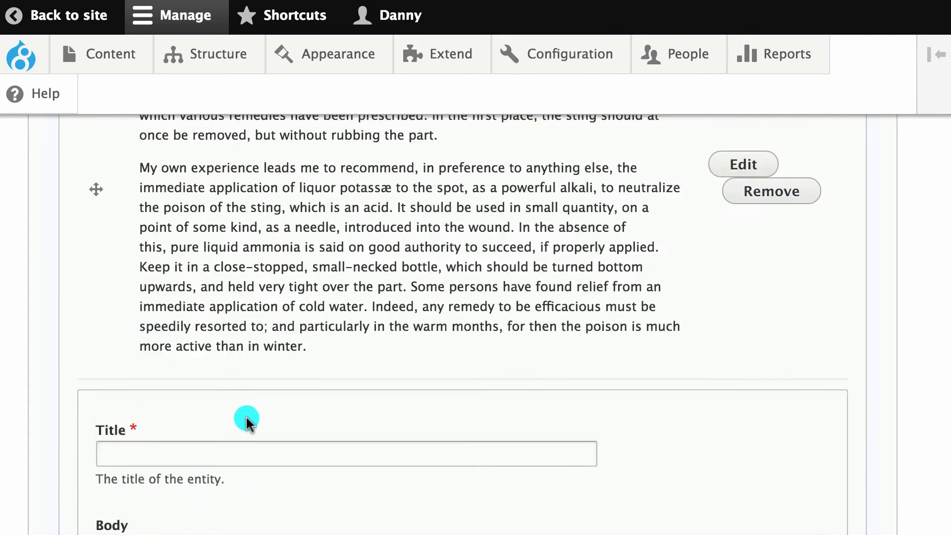
scroll(249, 419, down, 15)
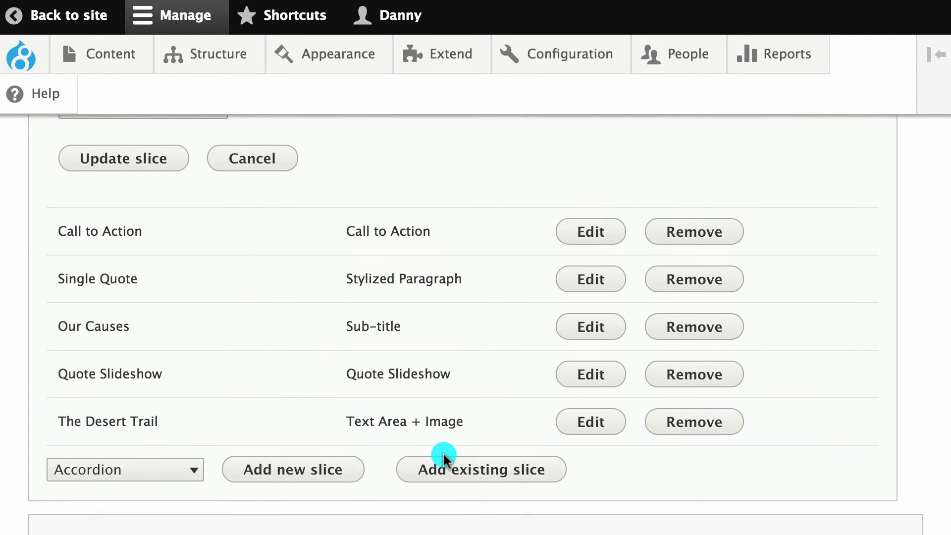
click(450, 467)
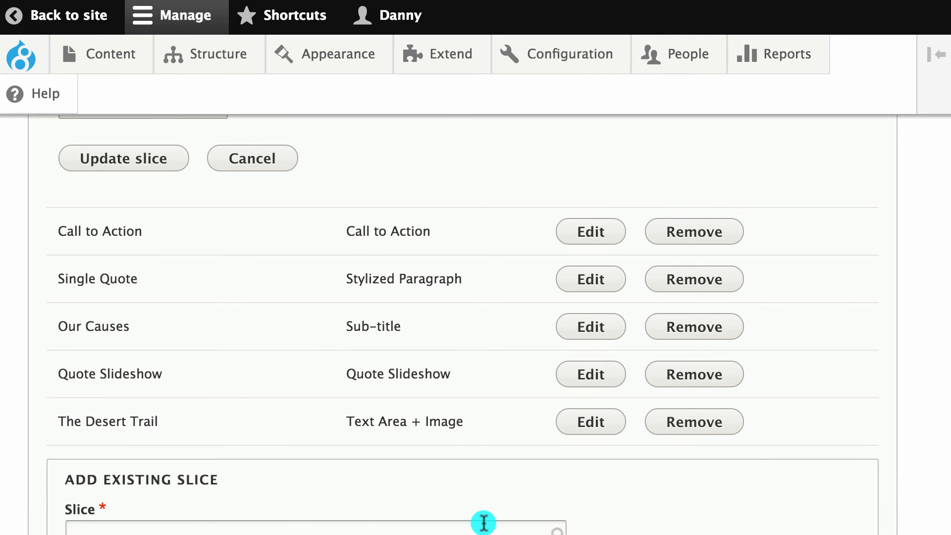
scroll(484, 495, down, 2)
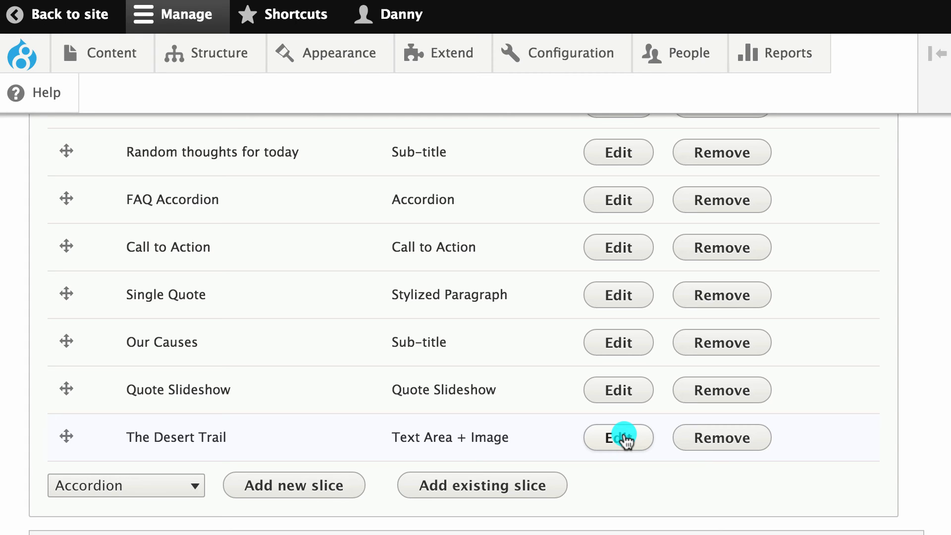
Open The Desert Trail slice and review its Layout and Padding choices without changing them.
click(625, 438)
scroll(415, 402, down, 3)
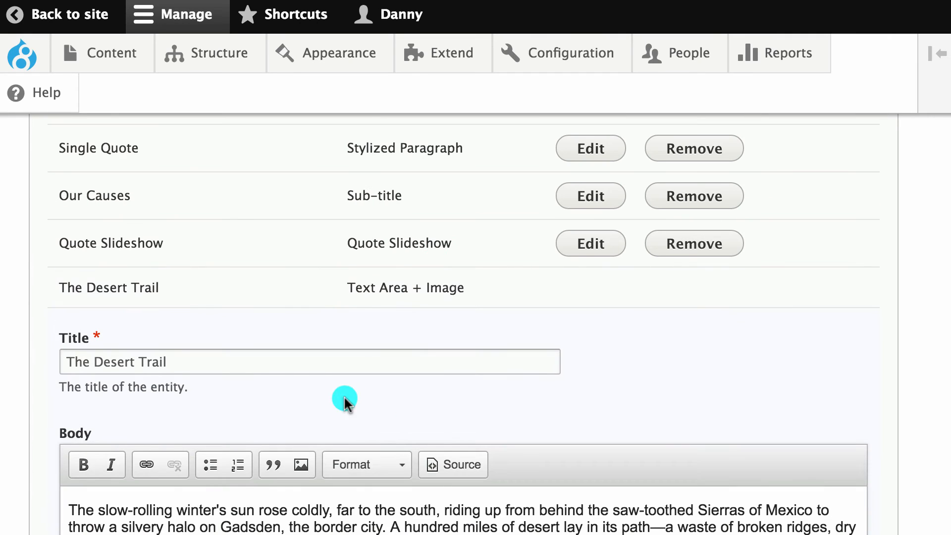
scroll(240, 373, down, 6)
scroll(240, 375, down, 5)
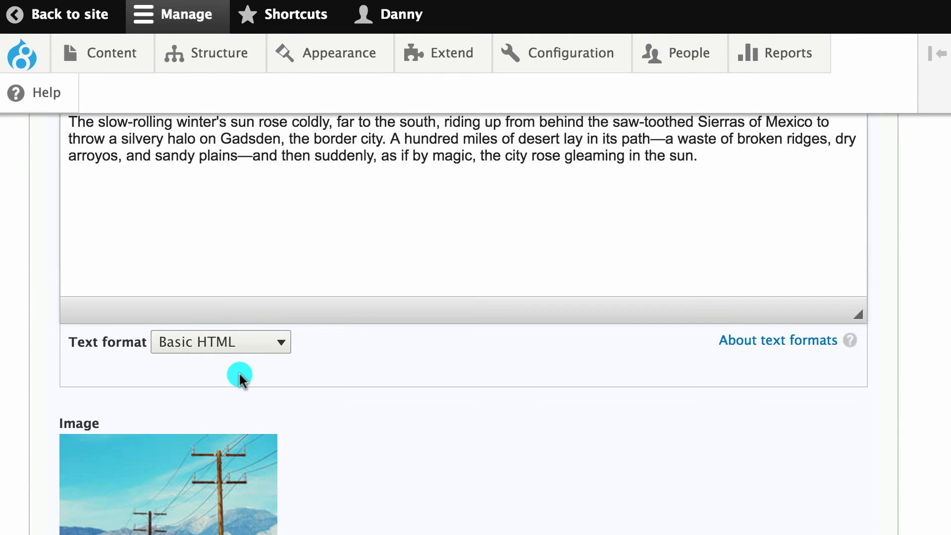
scroll(223, 418, down, 4)
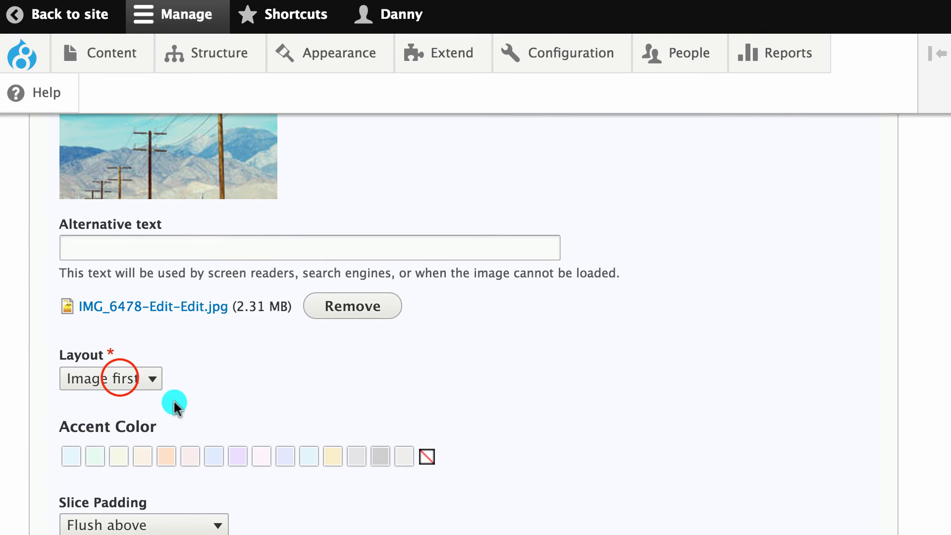
click(122, 377)
click(278, 389)
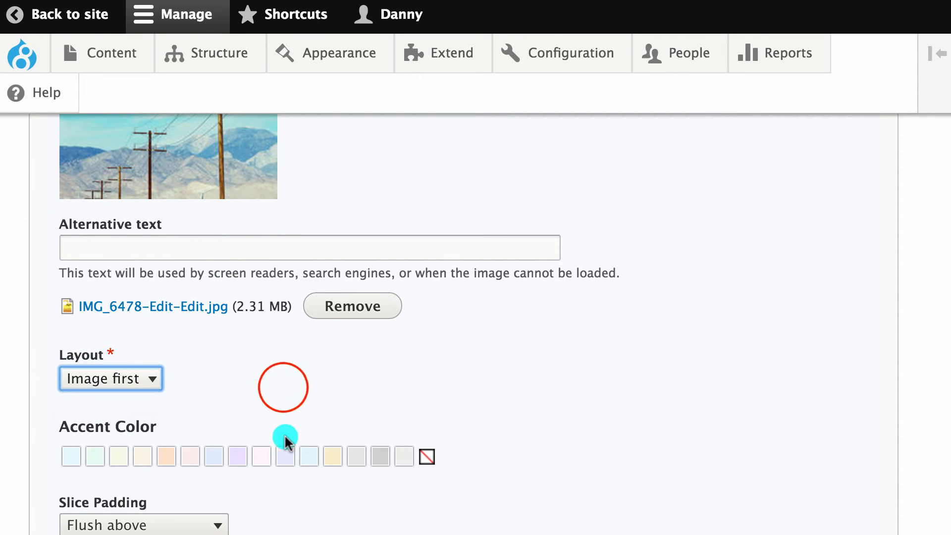
scroll(265, 376, down, 2)
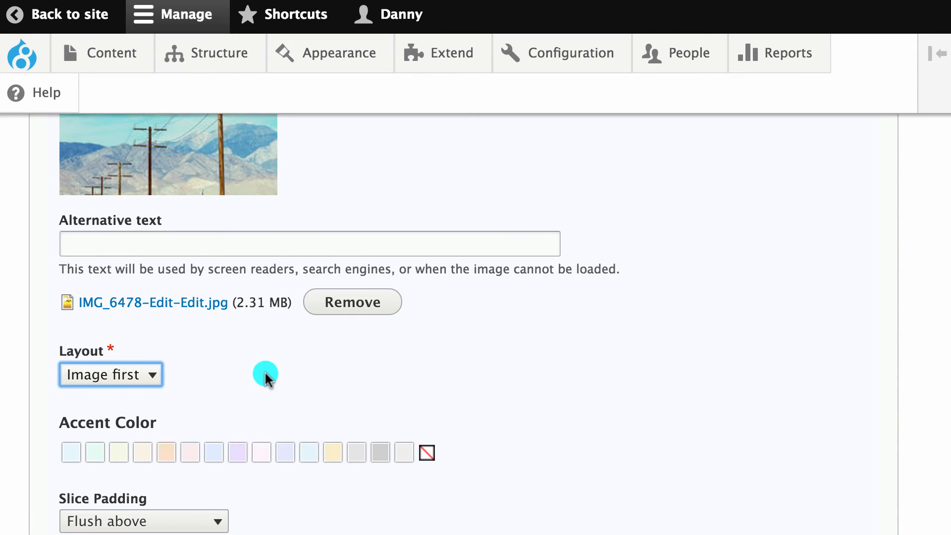
click(121, 447)
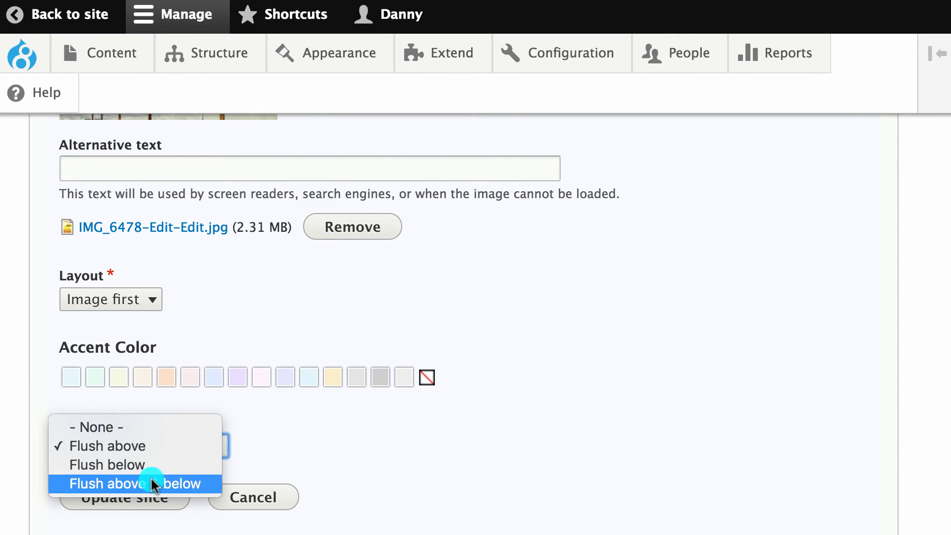
click(221, 321)
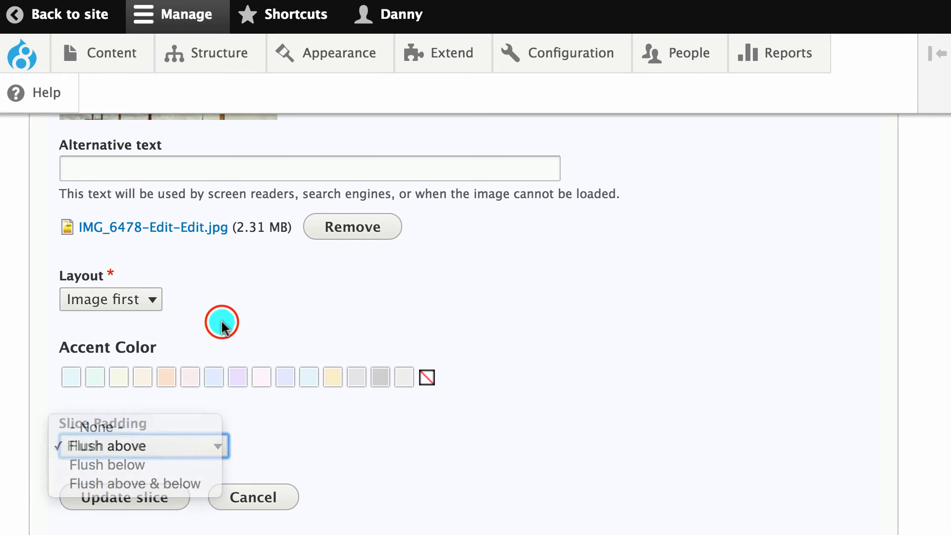
scroll(206, 411, up, 4)
scroll(206, 414, down, 4)
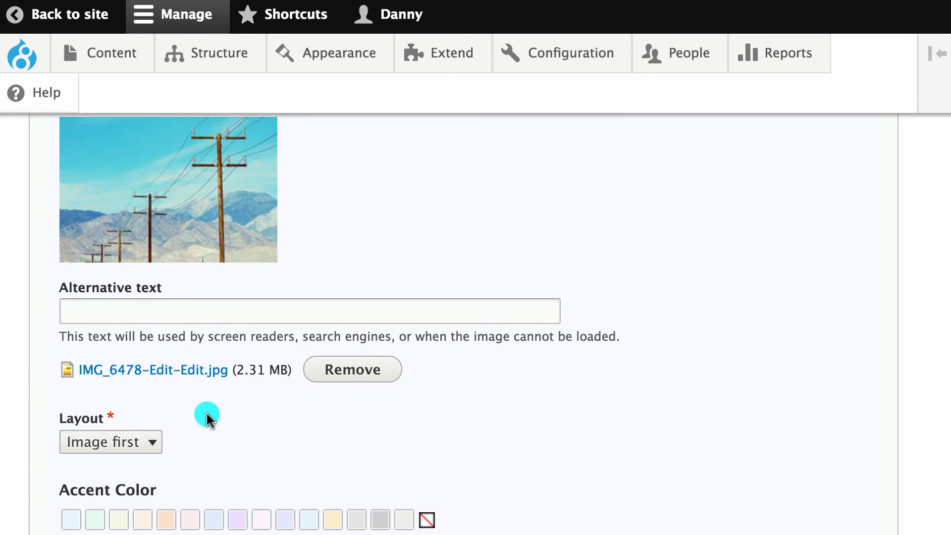
Set the slice layout to Image last with the lighter accent colour and update the slice.
click(158, 389)
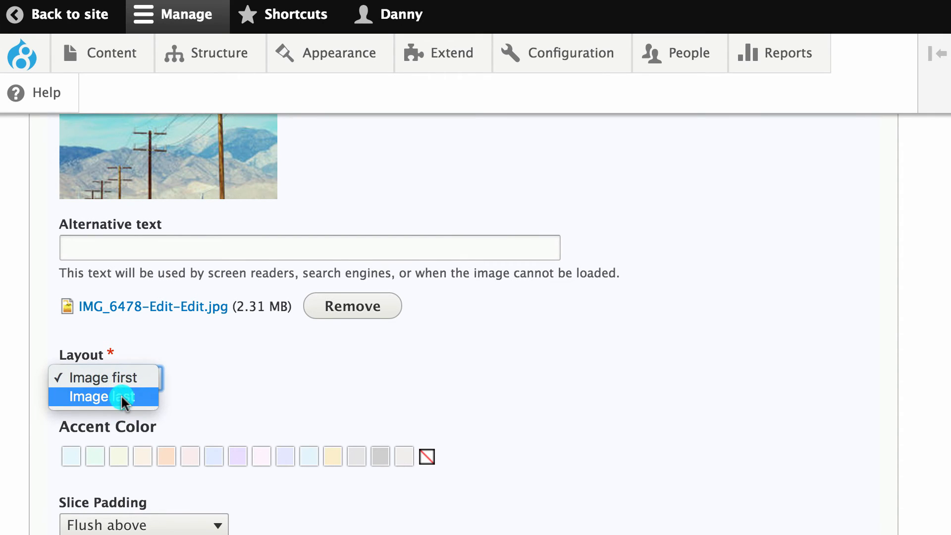
click(123, 397)
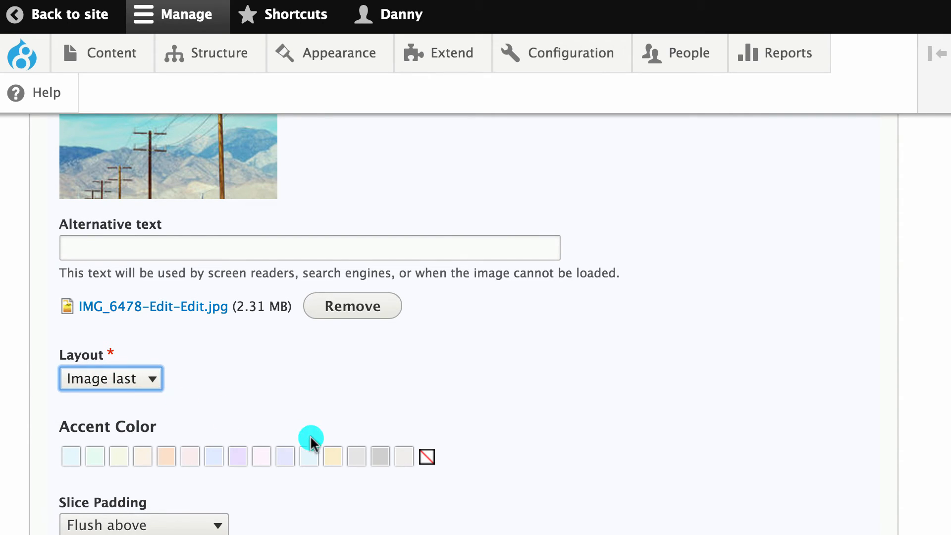
click(387, 457)
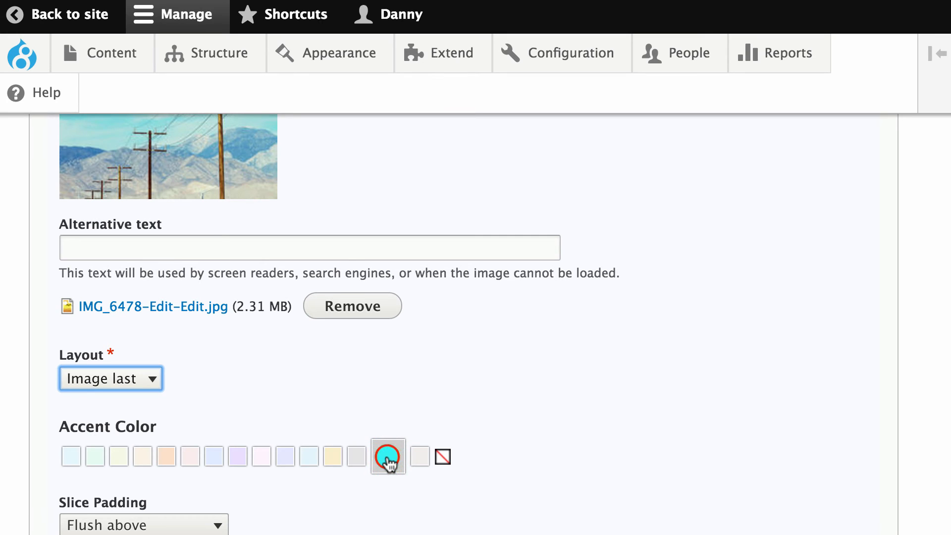
click(385, 458)
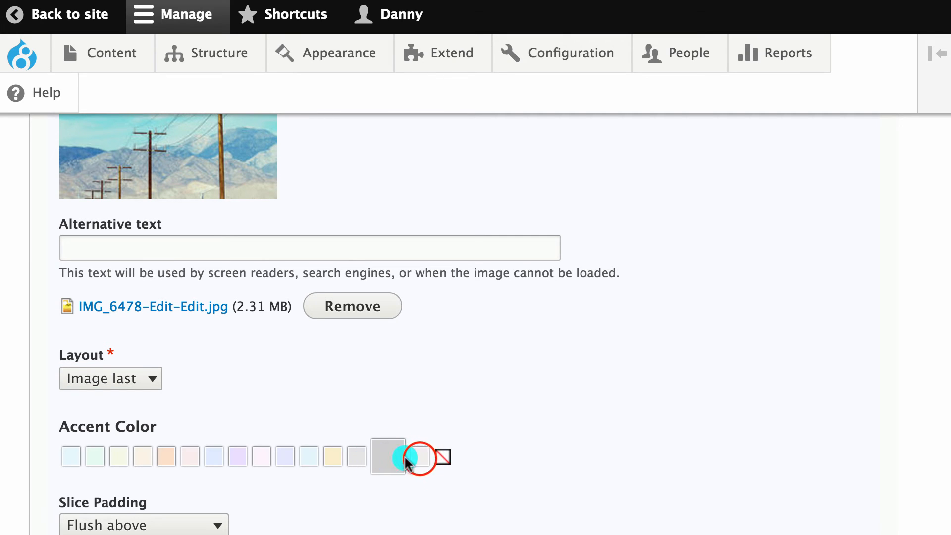
click(419, 460)
scroll(191, 516, down, 3)
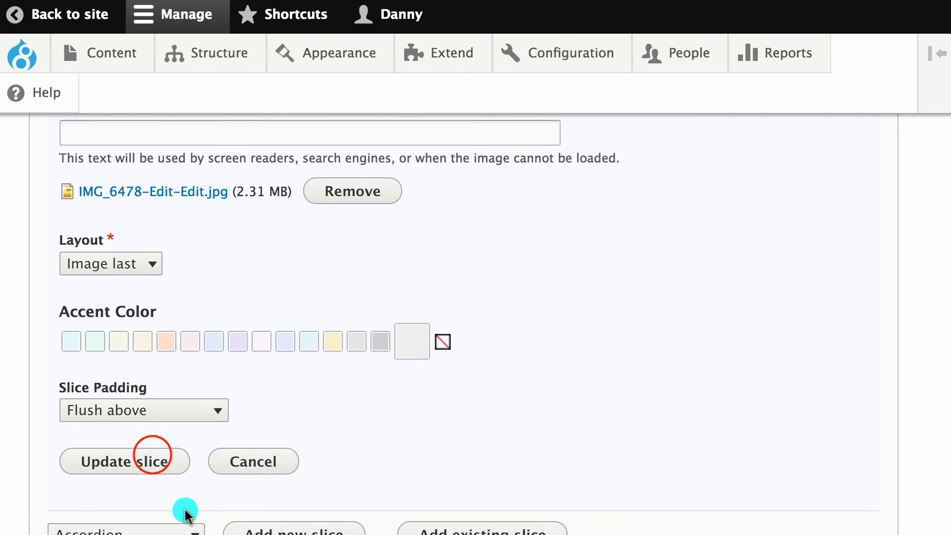
click(153, 460)
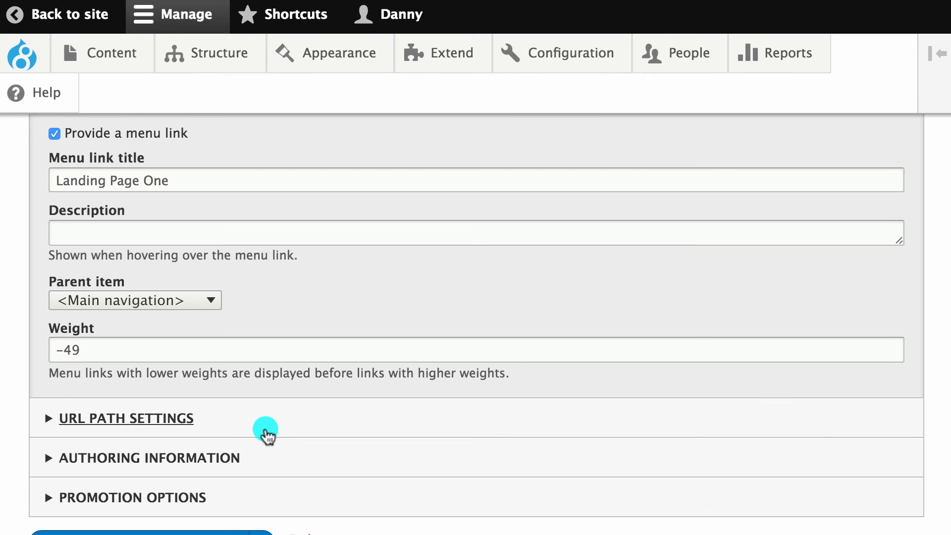
Save Landing Page One and check The Desert Trail section on the published page.
click(204, 533)
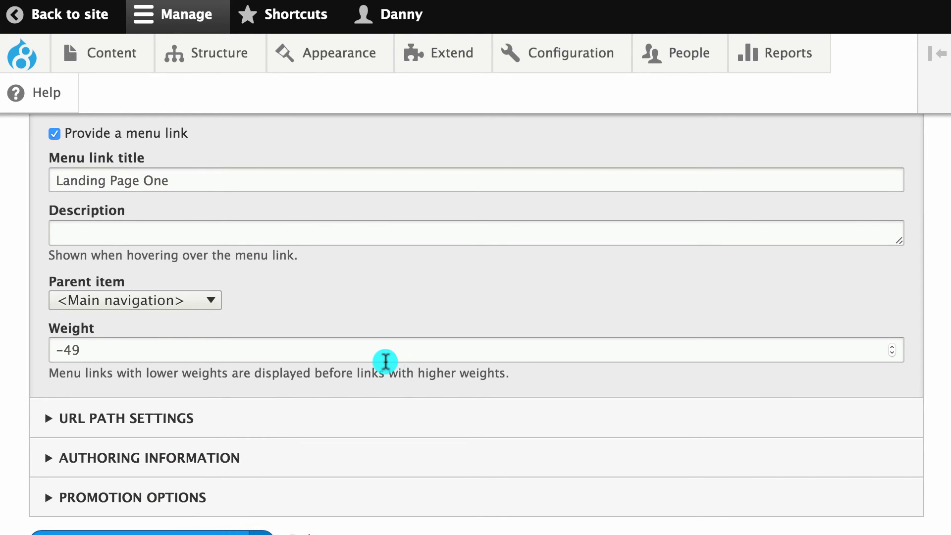
scroll(337, 406, down, 5)
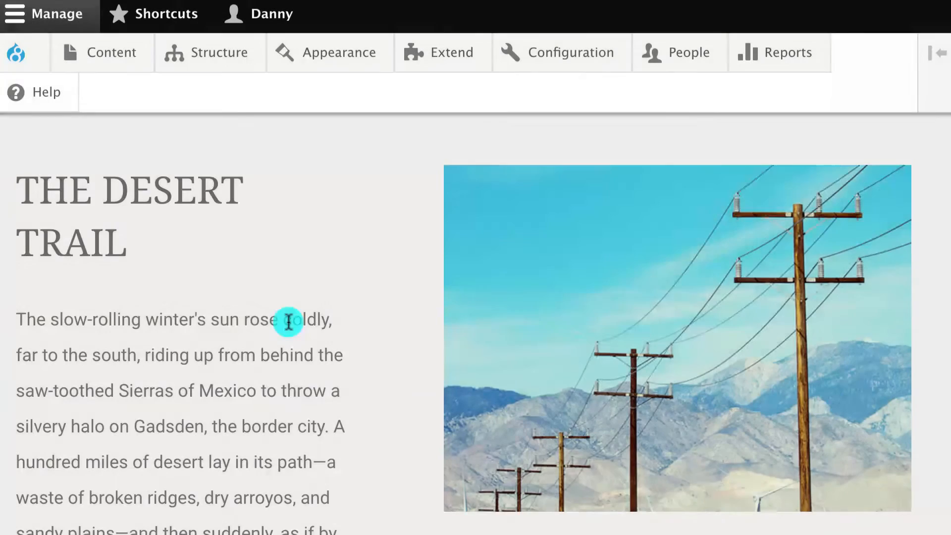
scroll(290, 320, down, 5)
scroll(320, 325, up, 2)
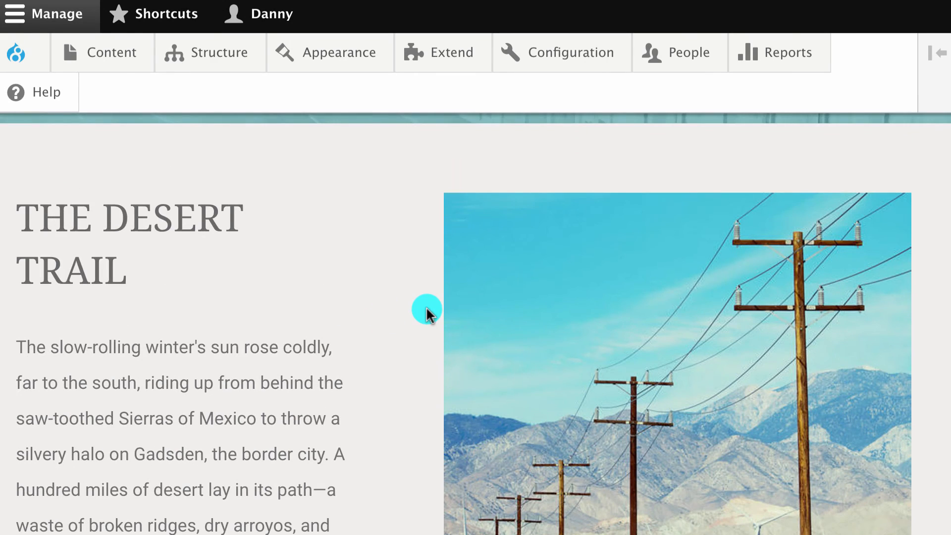
scroll(372, 273, down, 1)
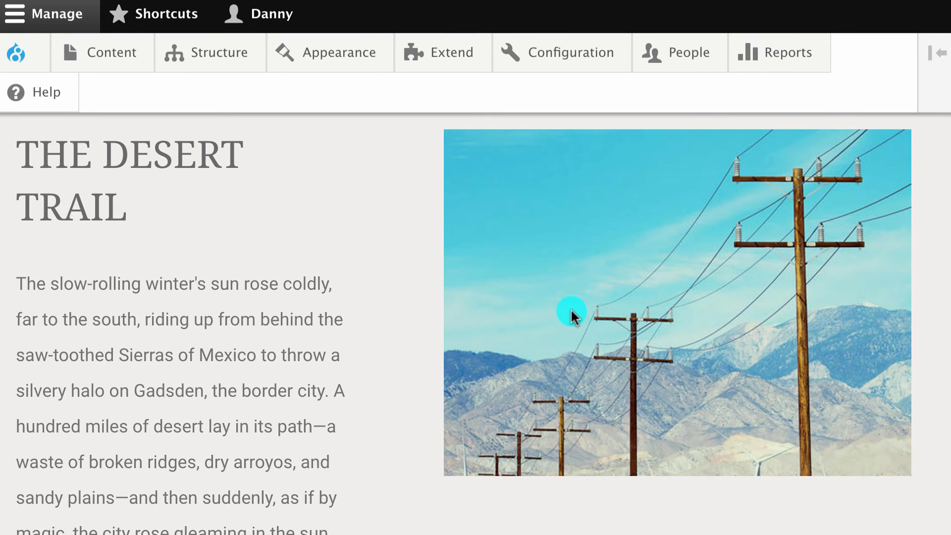
click(223, 54)
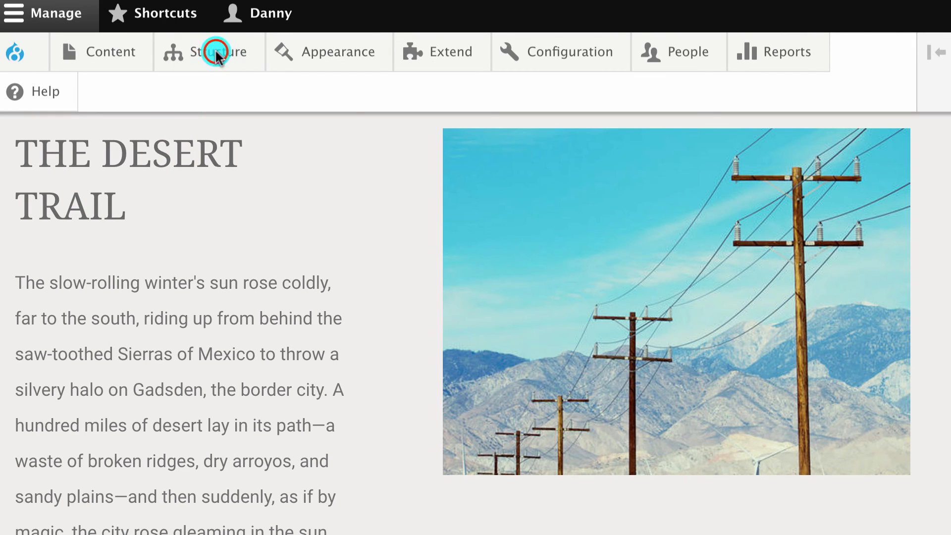
Go to Manage fields for the Pod slices content type and edit its Slice reference field.
mouse_move(222, 141)
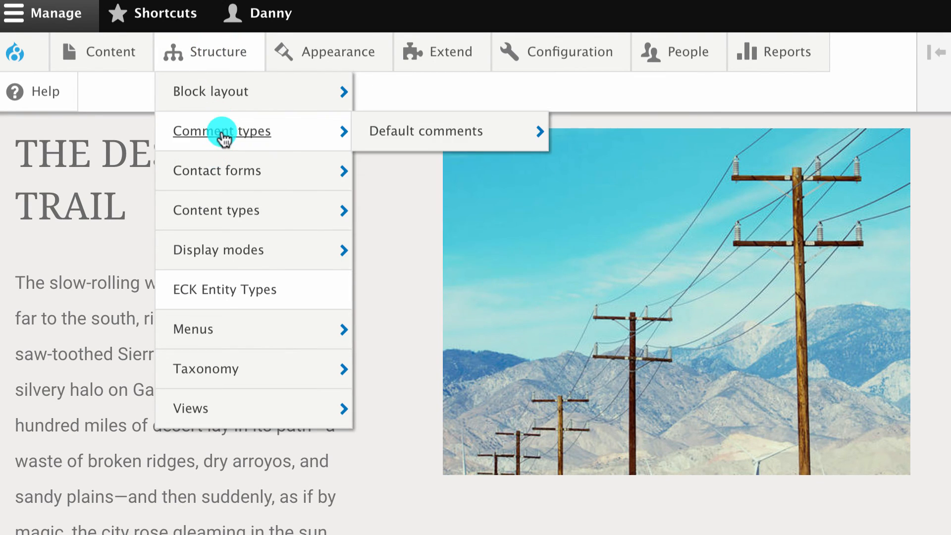
mouse_move(251, 200)
mouse_move(414, 306)
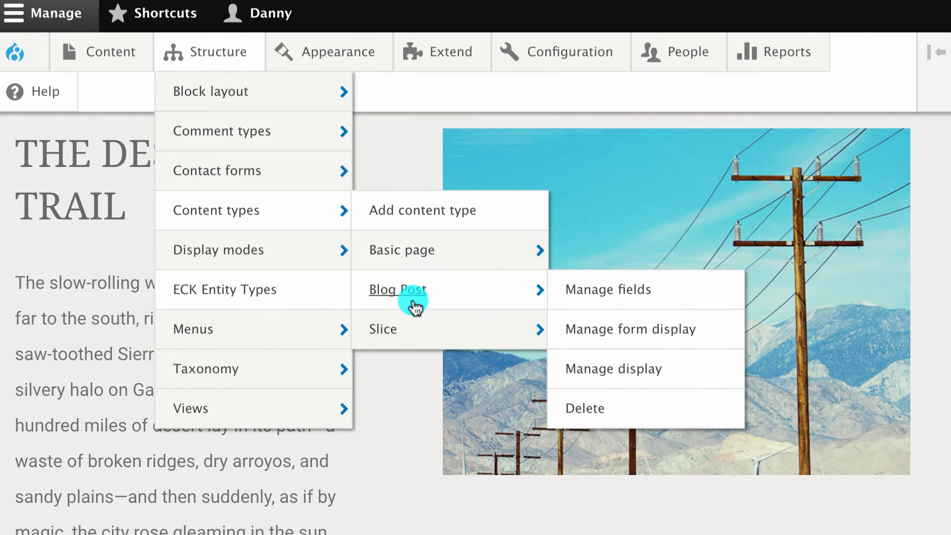
mouse_move(402, 329)
click(629, 332)
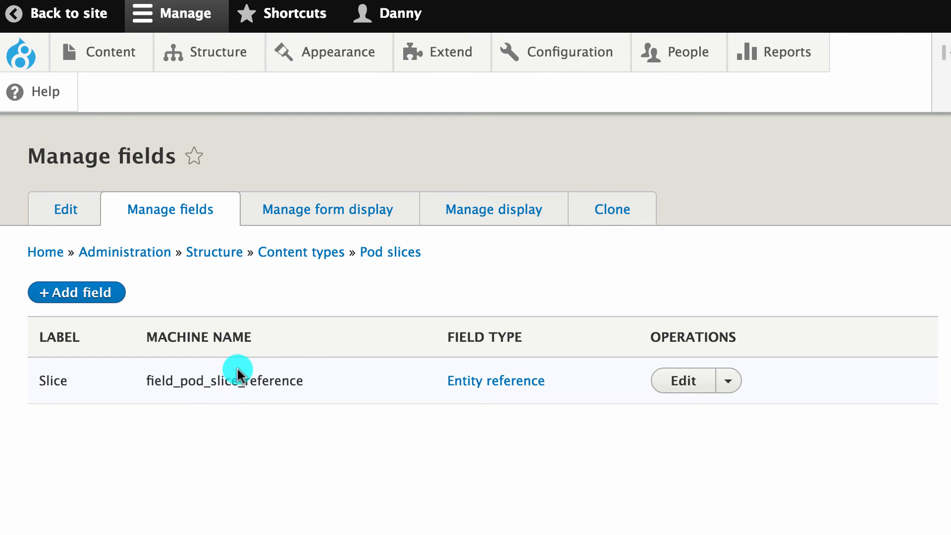
click(286, 369)
click(684, 381)
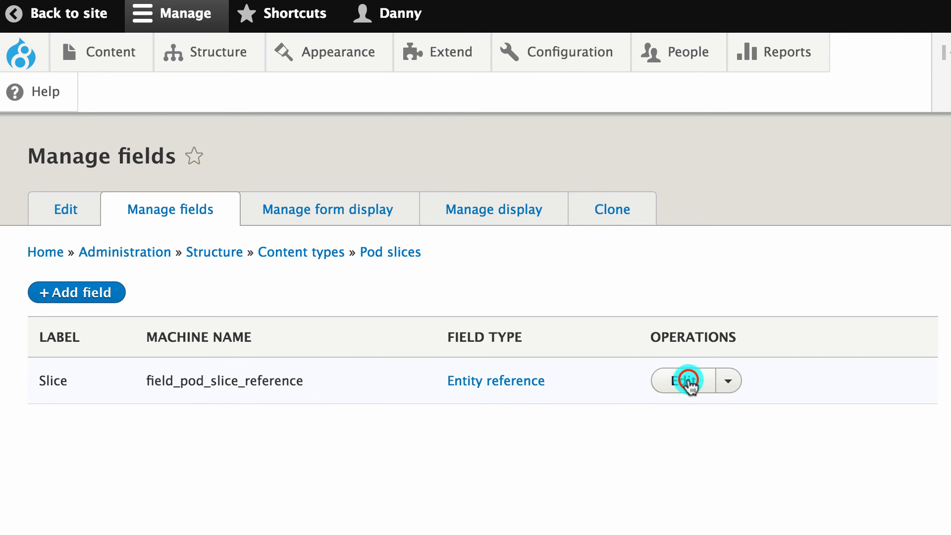
Review which bundles the Slice field's Reference type setting accepts.
scroll(304, 345, down, 10)
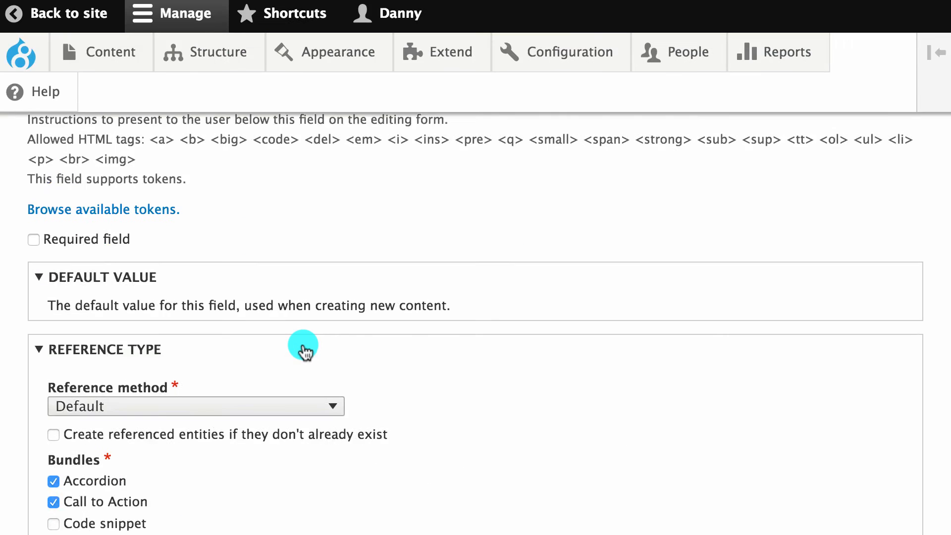
scroll(198, 307, up, 1)
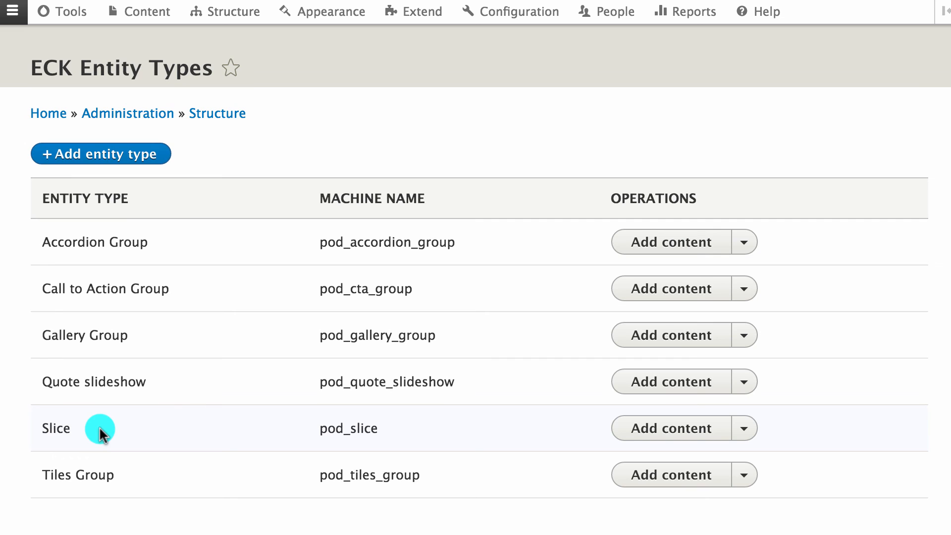
Open the Slice entity type's Bundle list and browse bundles from Accordion to Text Area + Image.
click(744, 429)
click(688, 477)
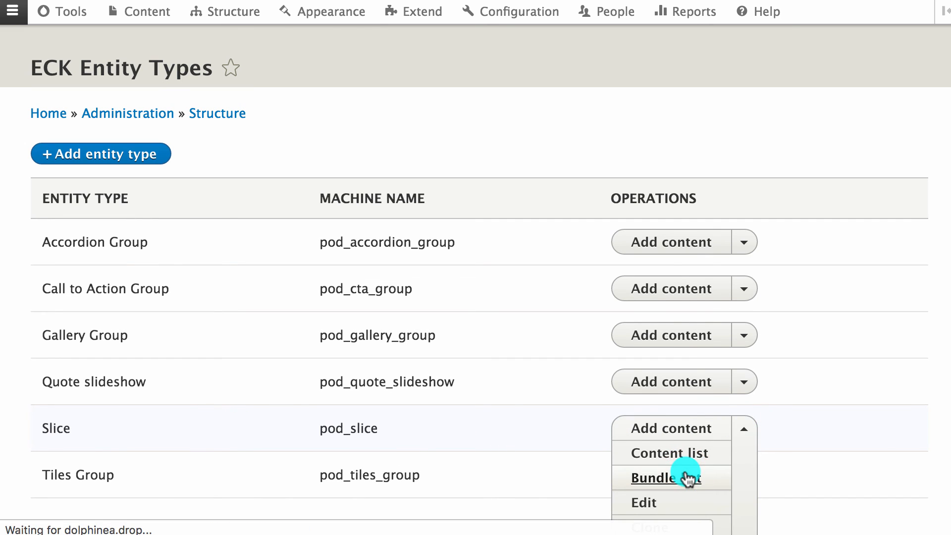
click(591, 433)
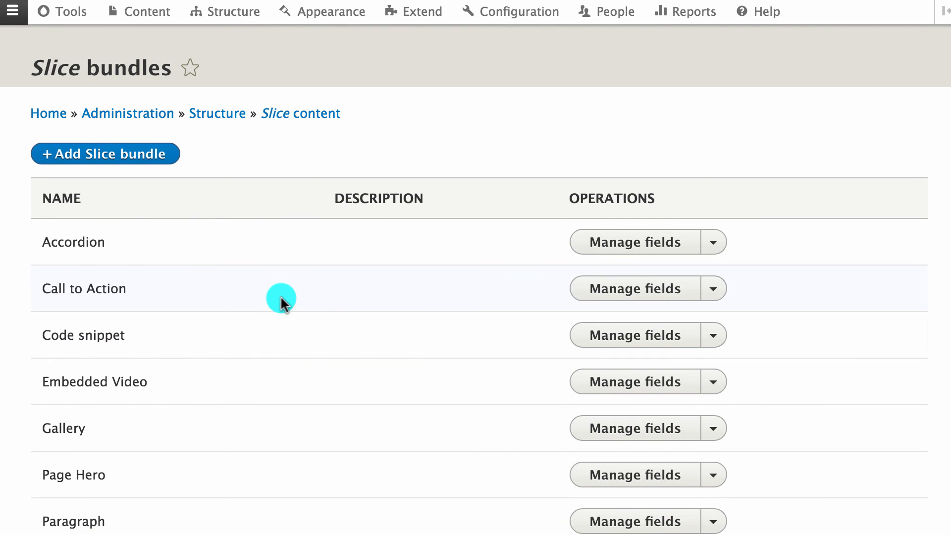
scroll(272, 267, down, 5)
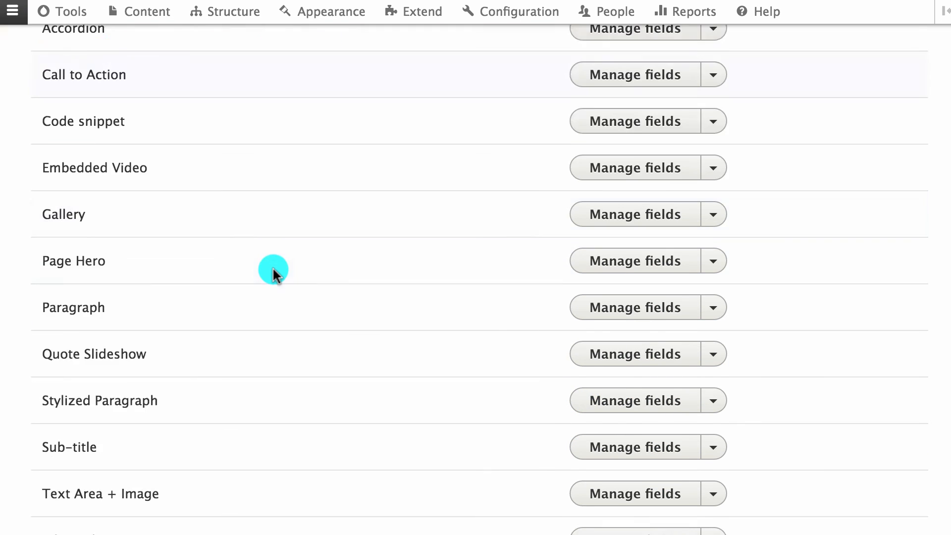
scroll(218, 443, down, 3)
scroll(216, 441, up, 7)
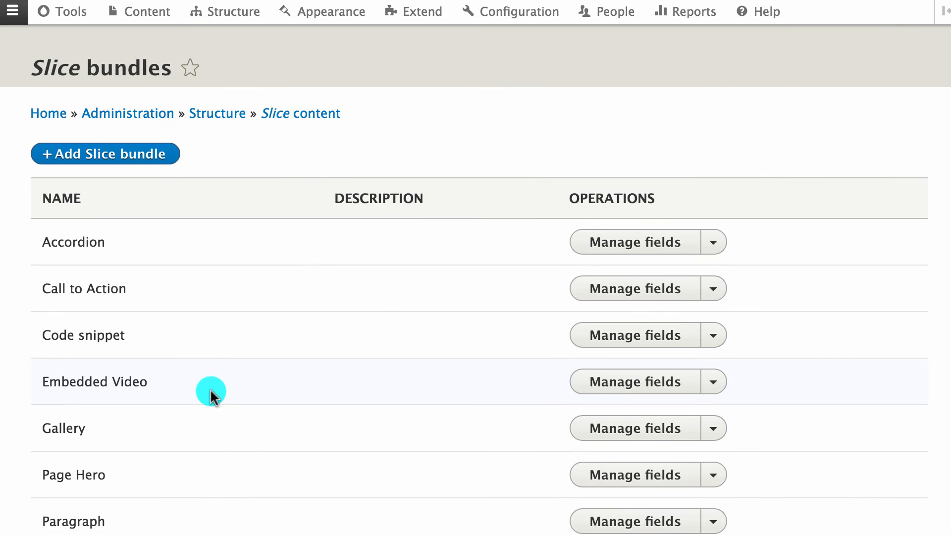
scroll(188, 293, down, 3)
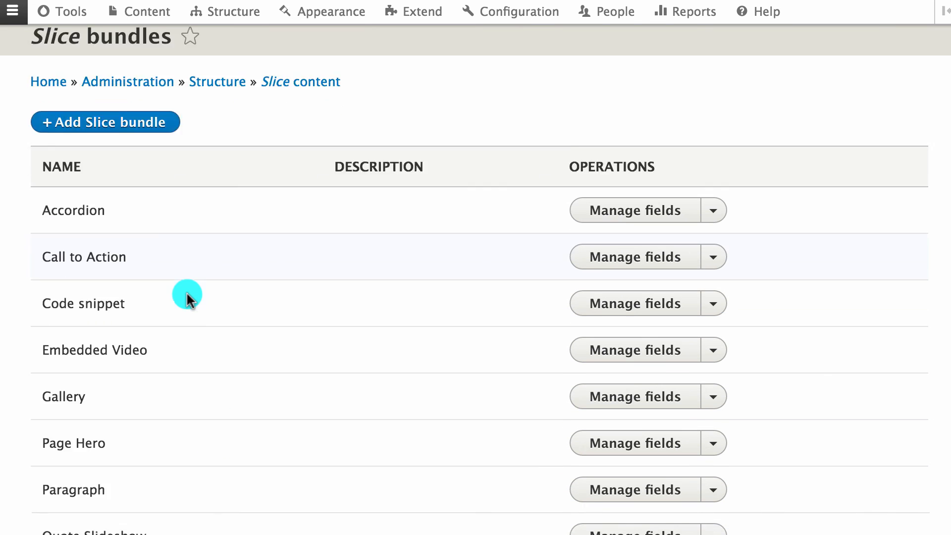
scroll(181, 337, up, 3)
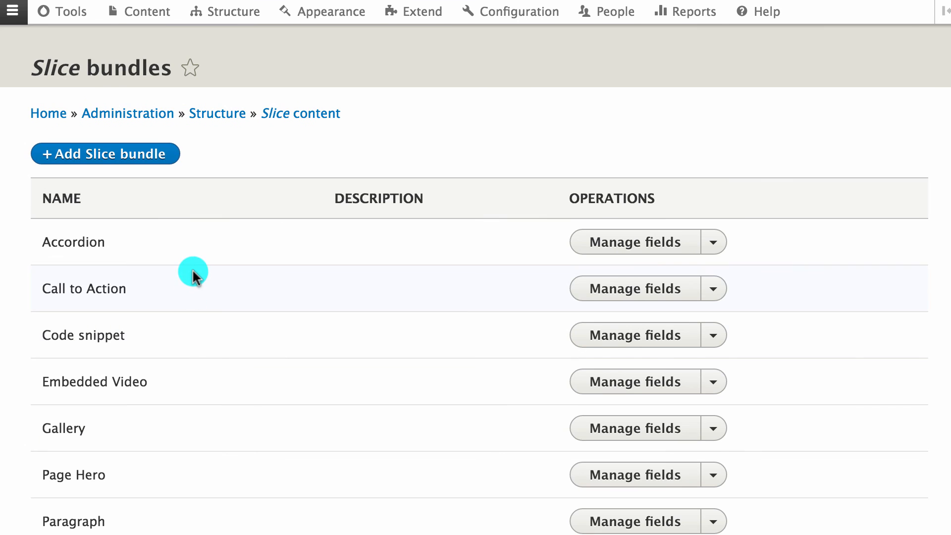